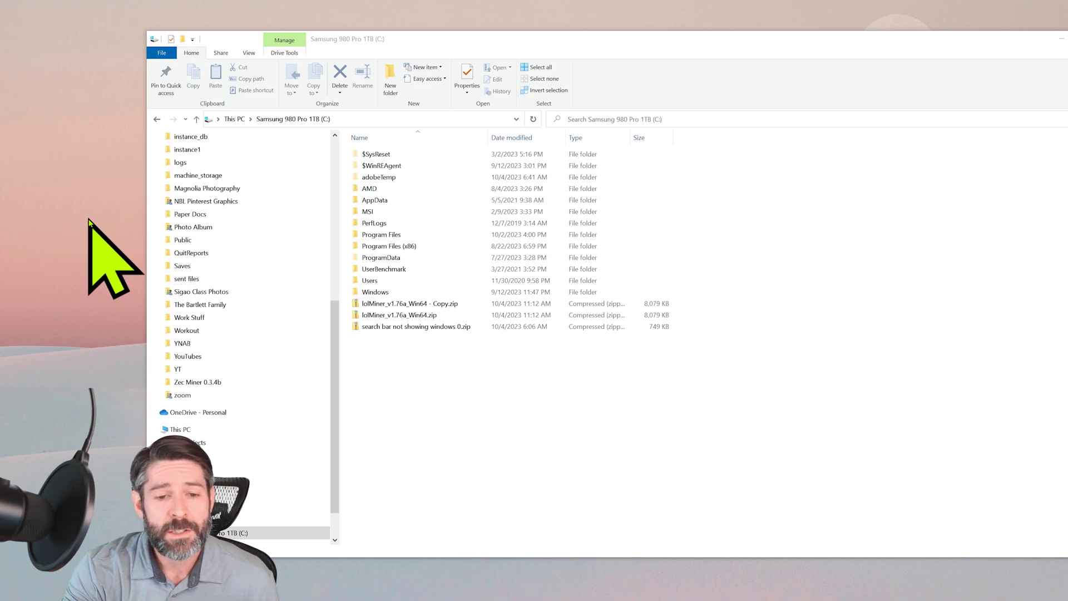
left_click(436, 41)
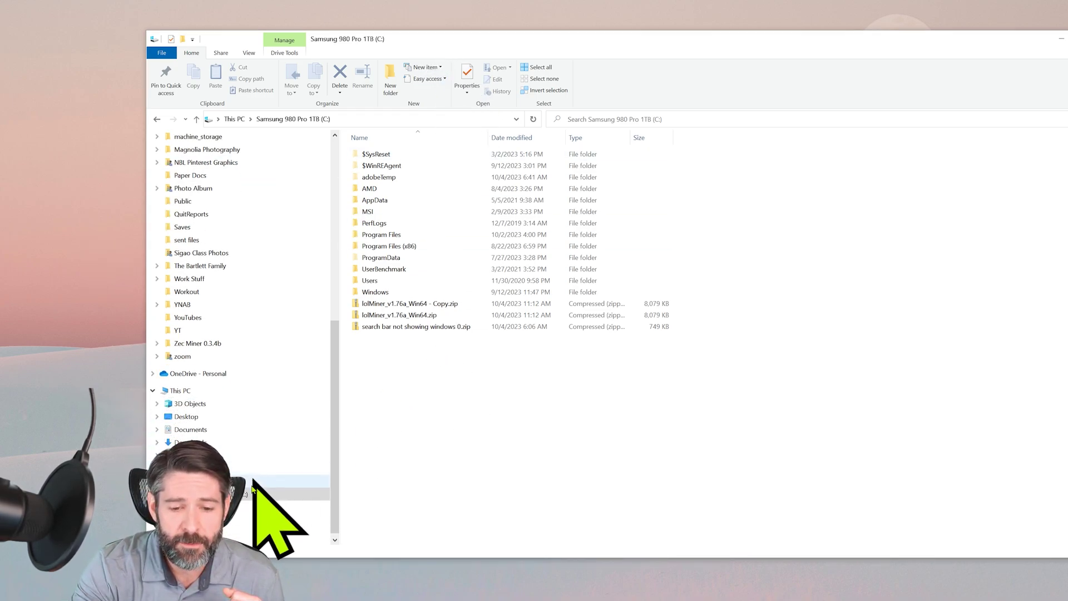
scroll(279, 512, "up", 2)
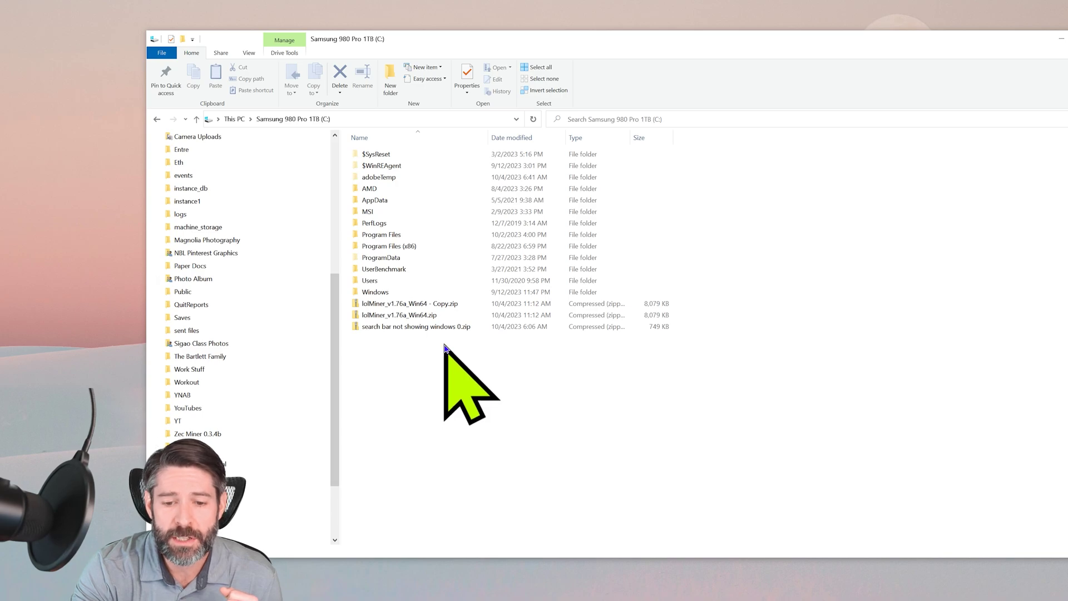
left_click_drag(457, 336, 418, 303)
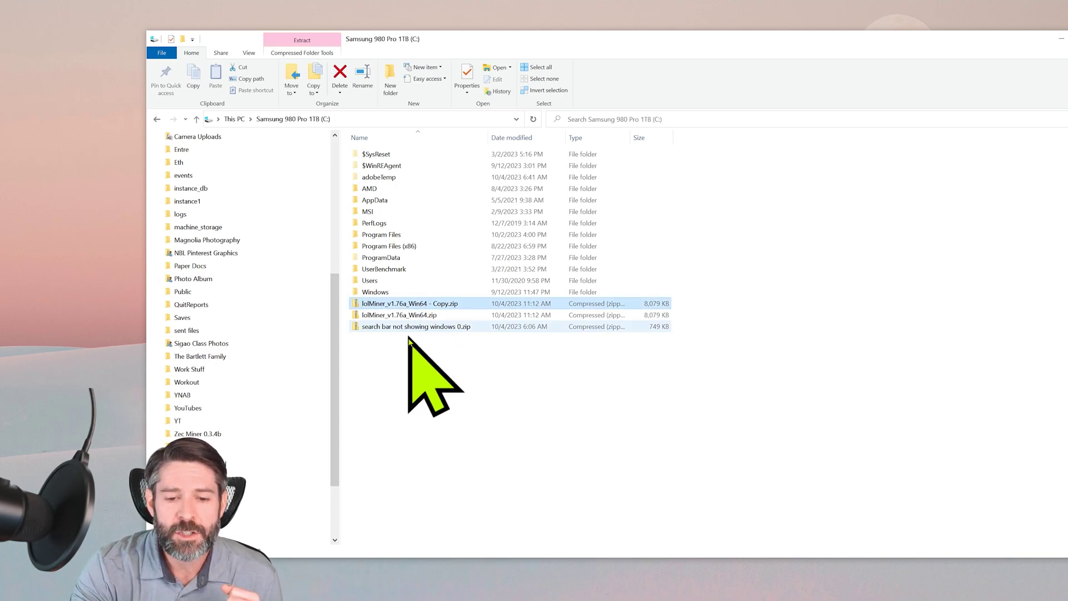
left_click(410, 362)
left_click(398, 315)
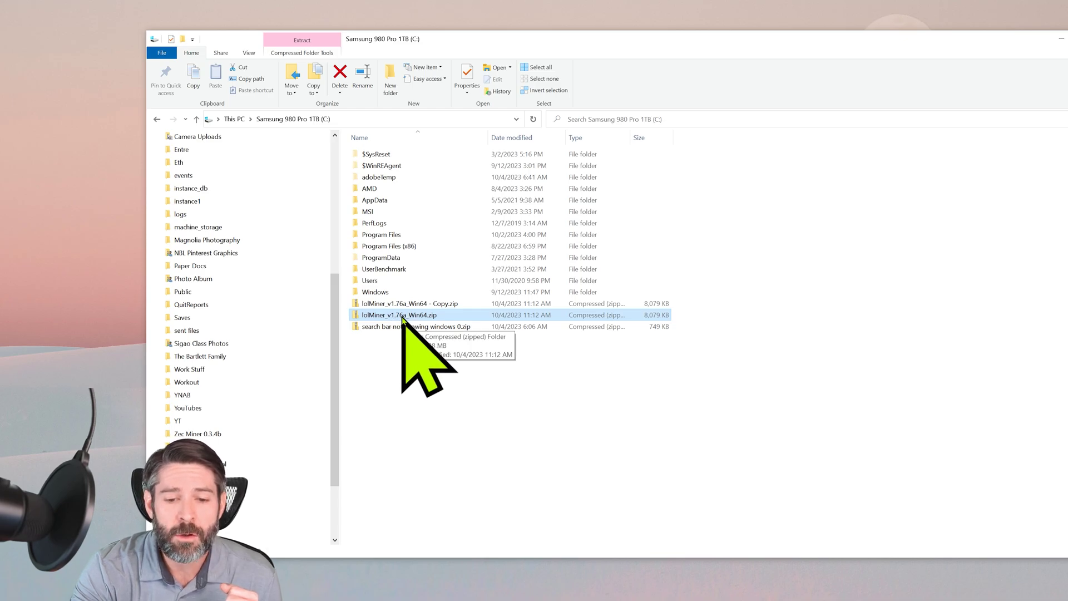
right_click(402, 317)
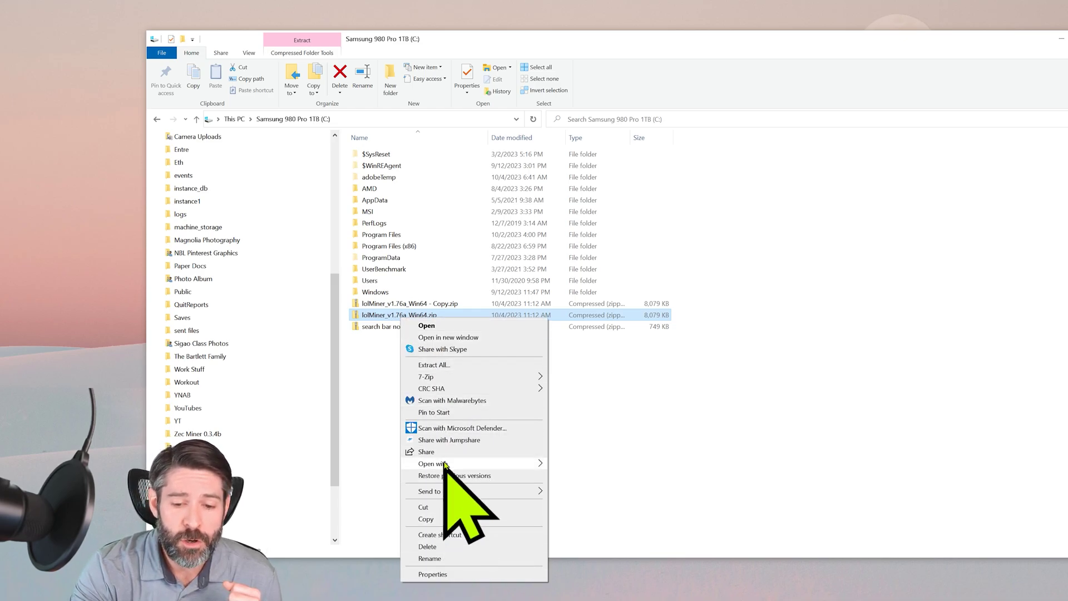
left_click(834, 419)
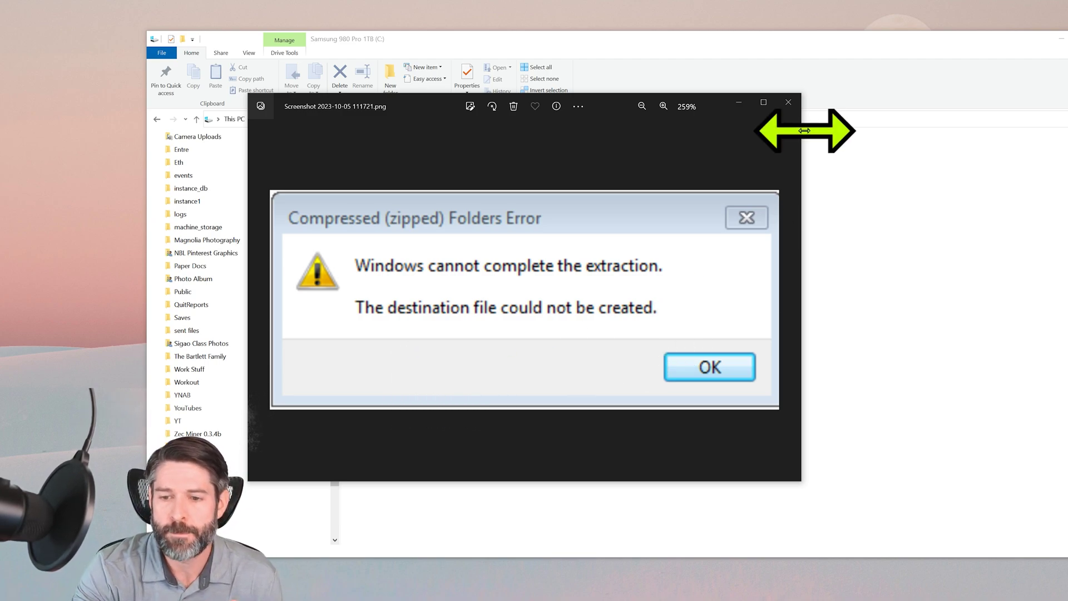
left_click(788, 103)
In lolMiner_v1.76a_Win64.zip's Properties, clear Read-only, tick Unblock and apply
left_click(432, 315)
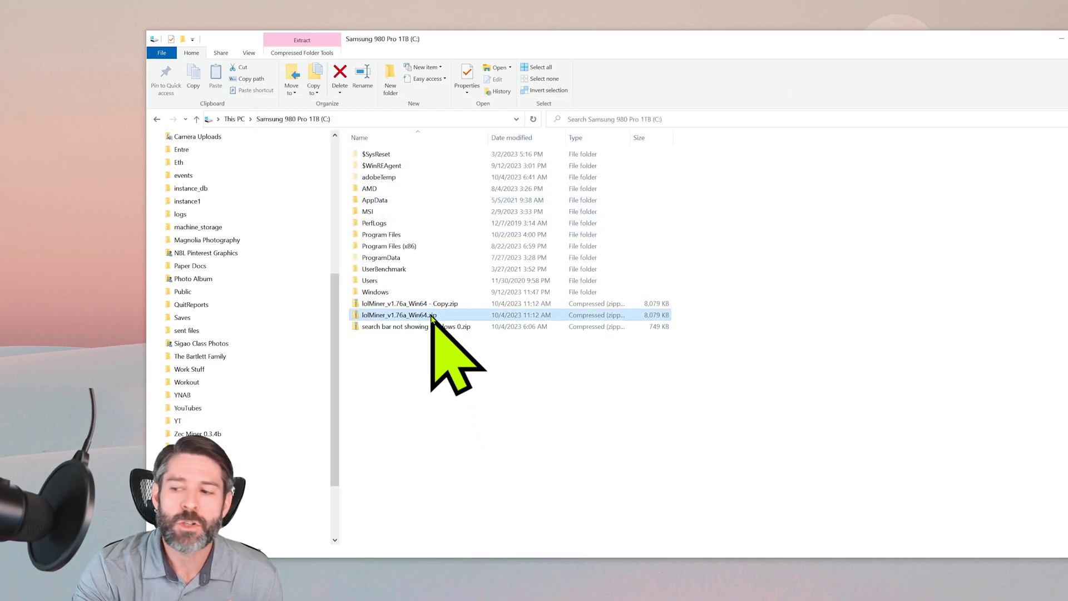
right_click(432, 316)
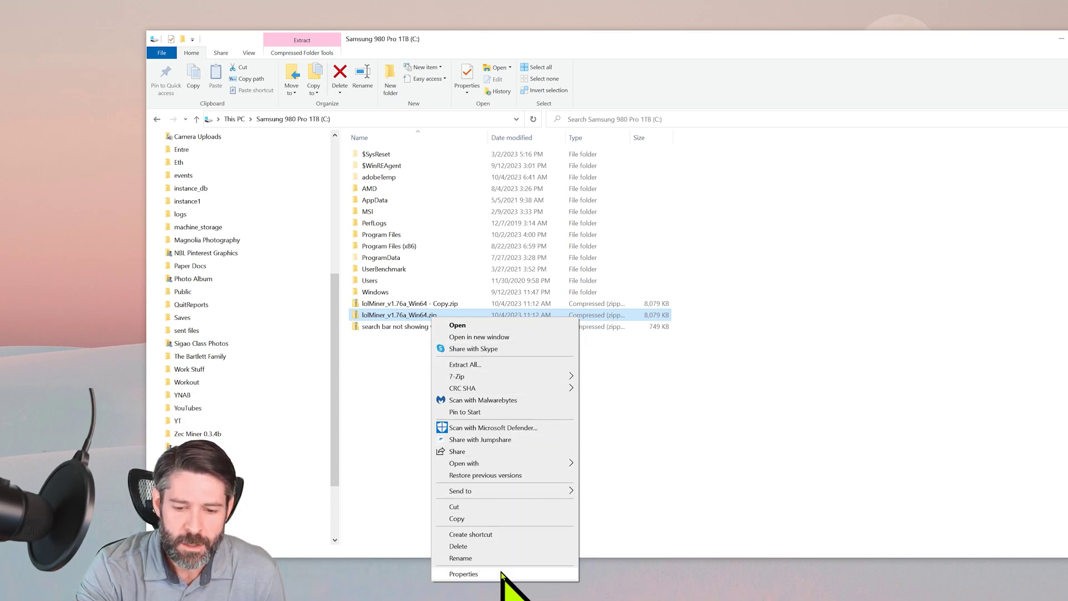
left_click(463, 574)
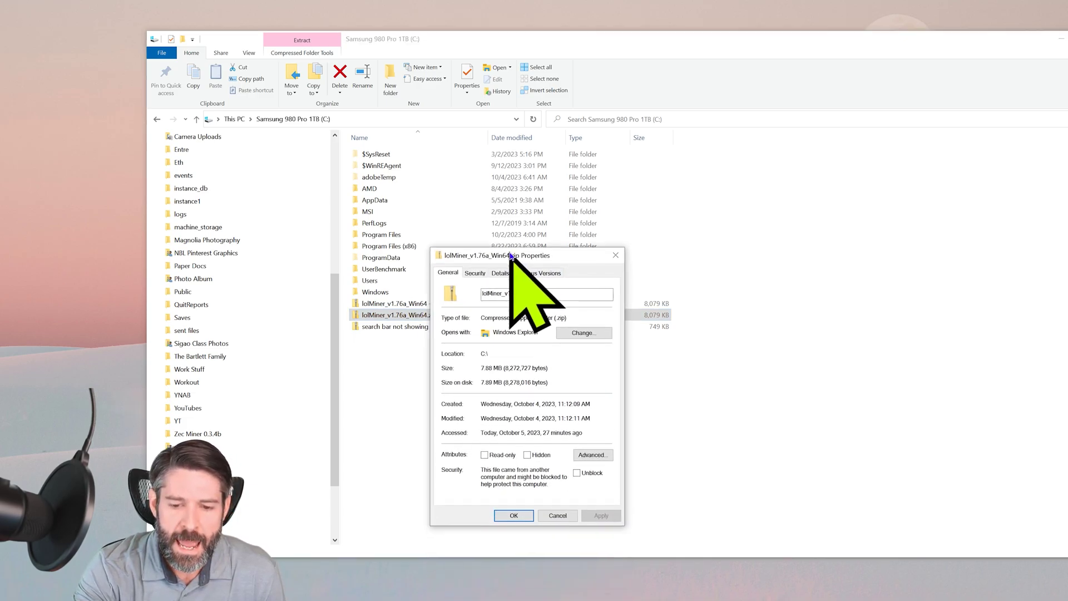
left_click_drag(510, 255, 497, 176)
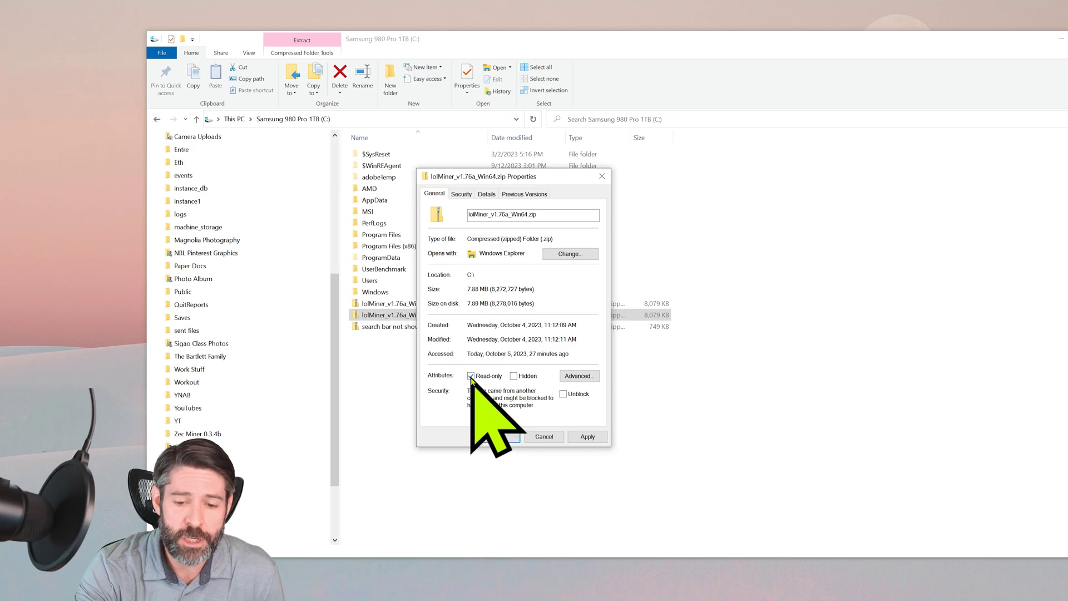
left_click(471, 376)
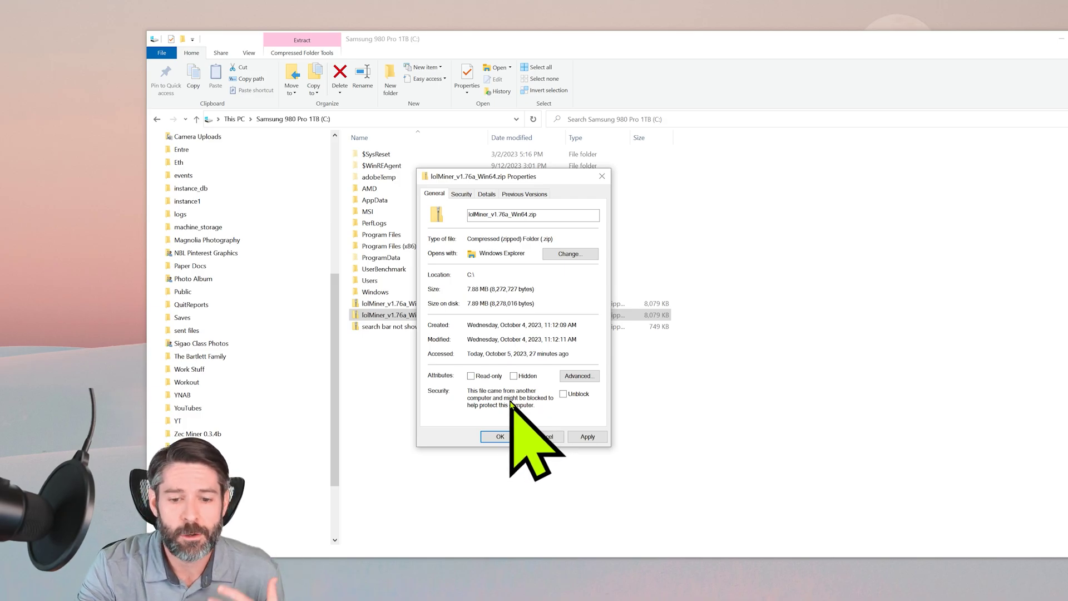
left_click(564, 394)
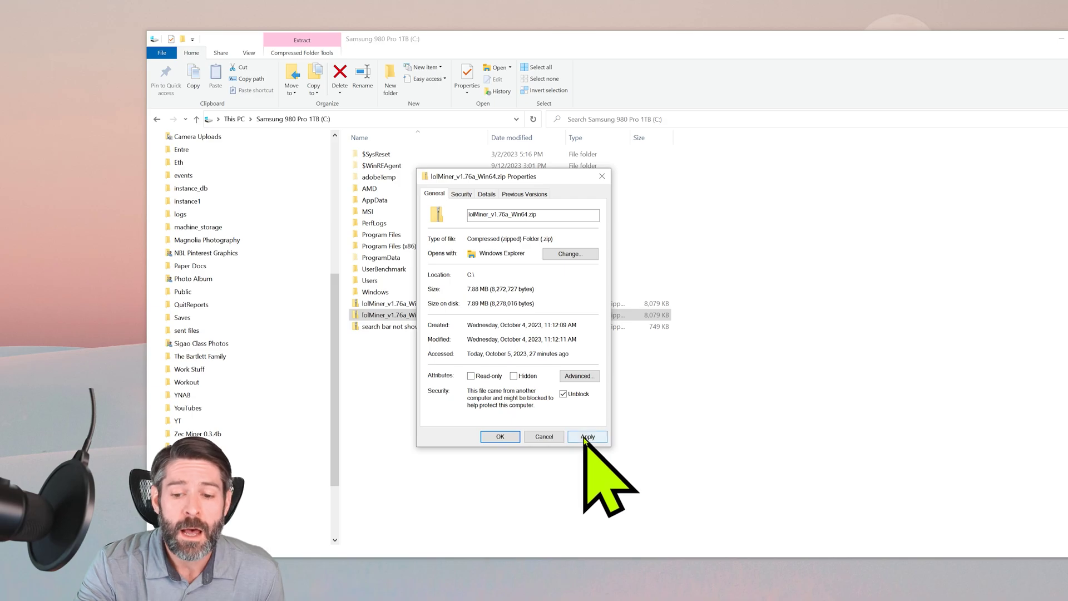
left_click(585, 436)
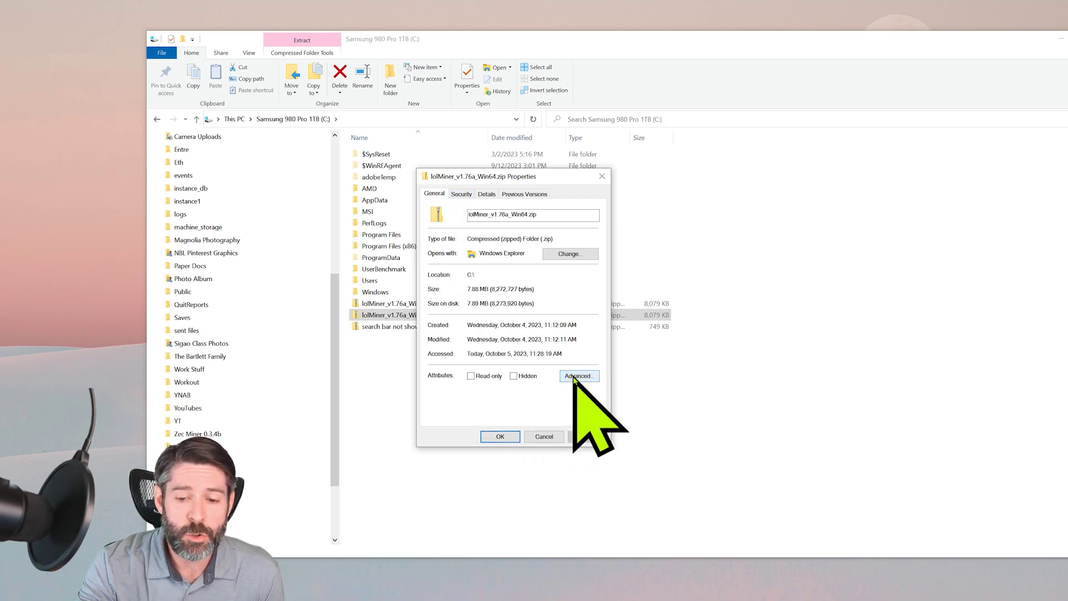
Confirm the zip's Advanced attributes unchanged and bring up its Security permissions
left_click(575, 377)
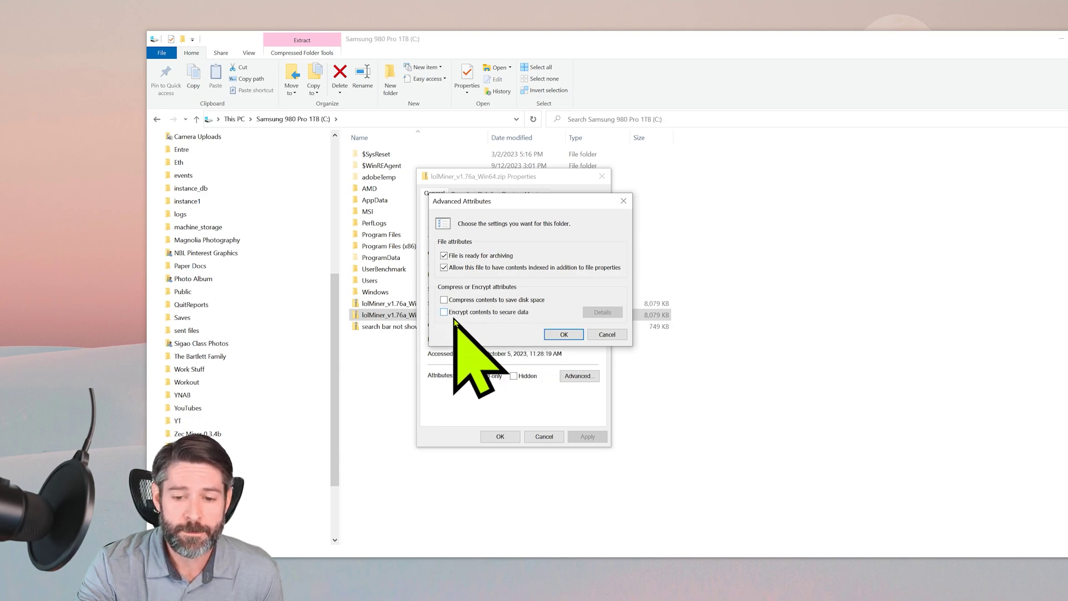
left_click(564, 334)
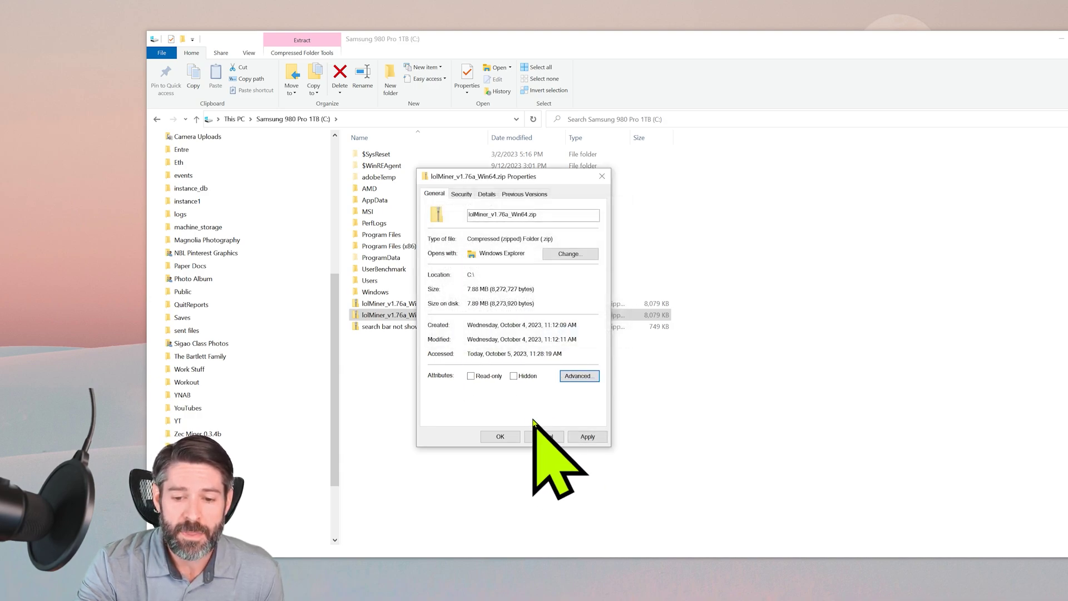
left_click(462, 194)
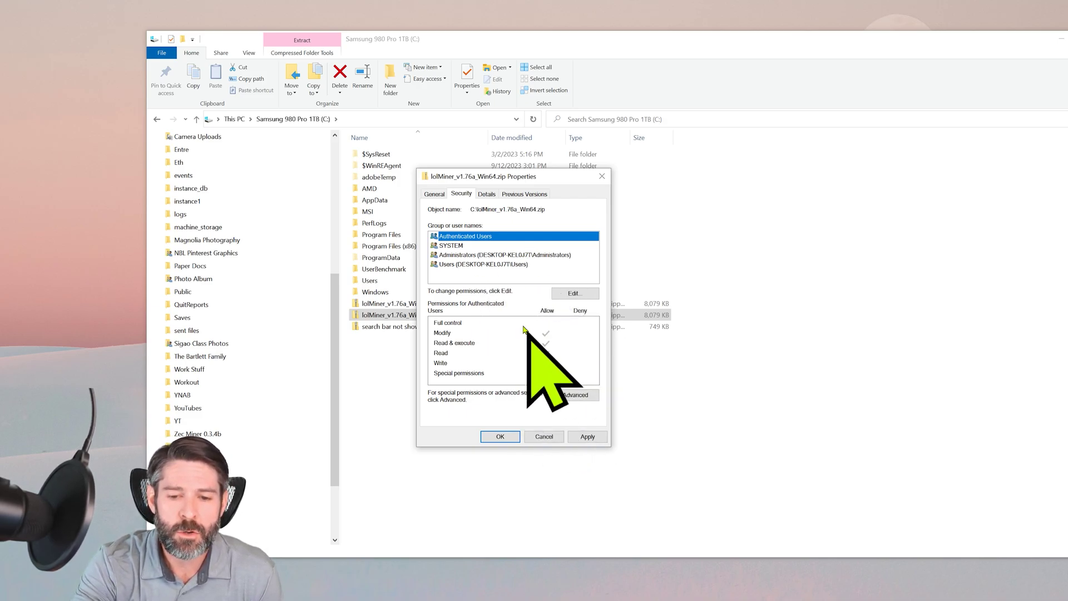
Review SYSTEM, Administrators, Users and Authenticated Users permissions on the zip, then close Properties
left_click(526, 246)
left_click(533, 255)
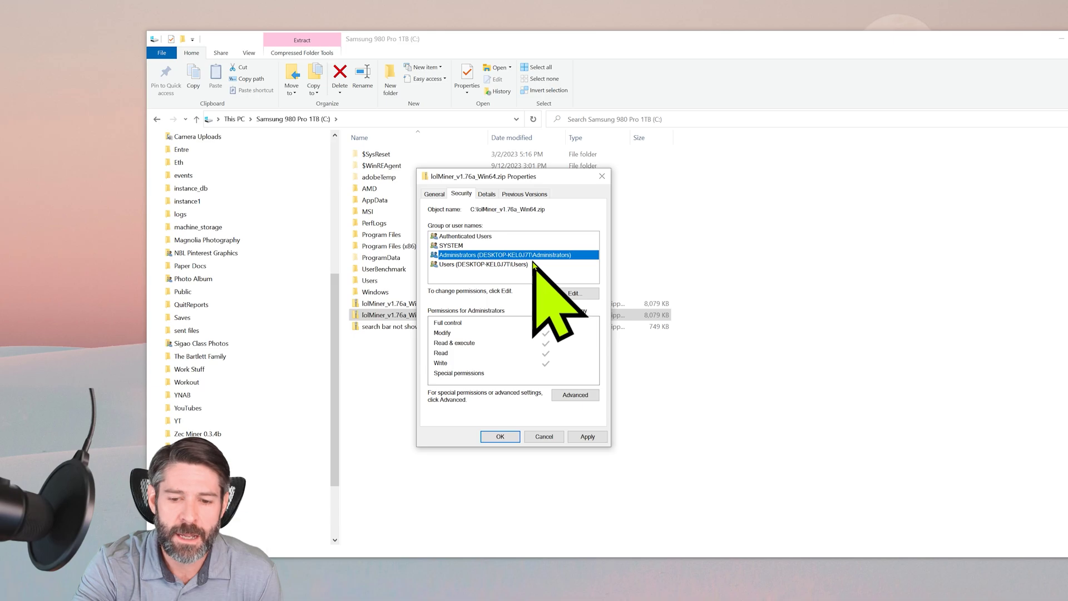
left_click(533, 264)
left_click(548, 245)
left_click(551, 236)
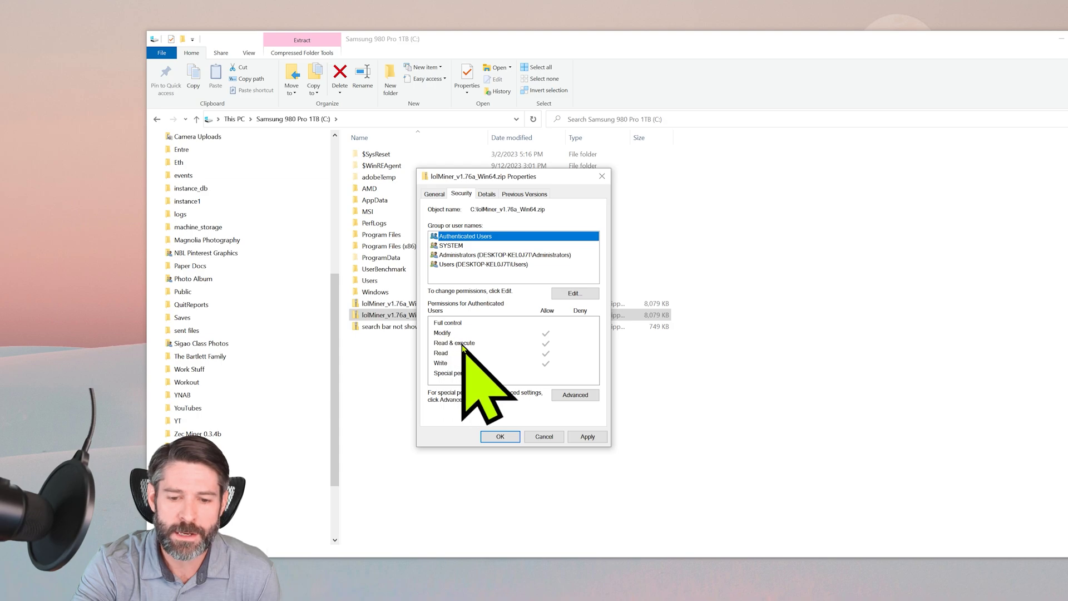
left_click(539, 245)
left_click(556, 255)
left_click(578, 265)
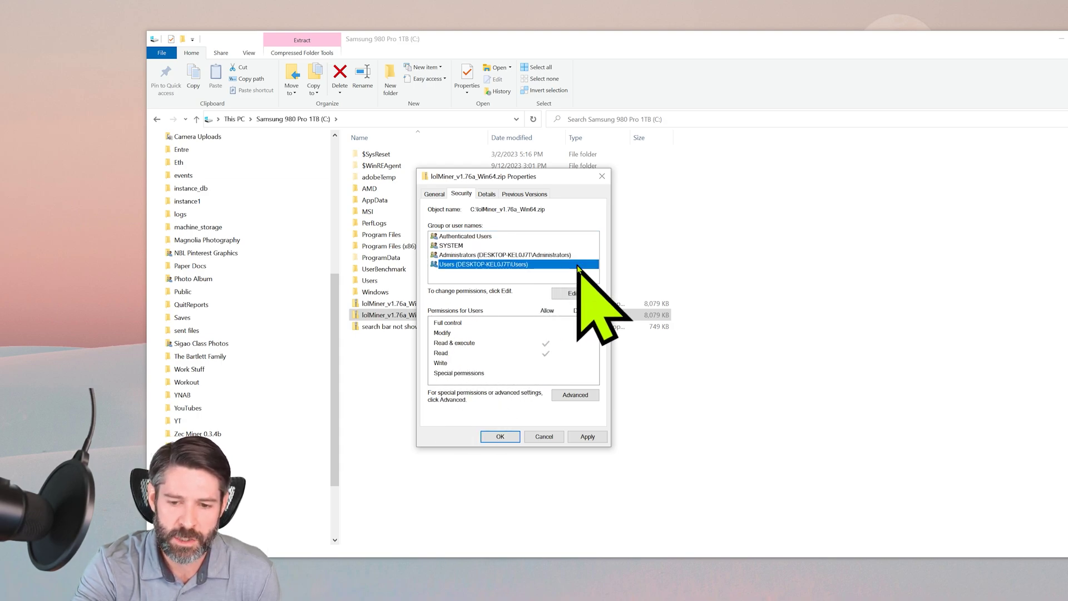
left_click(577, 255)
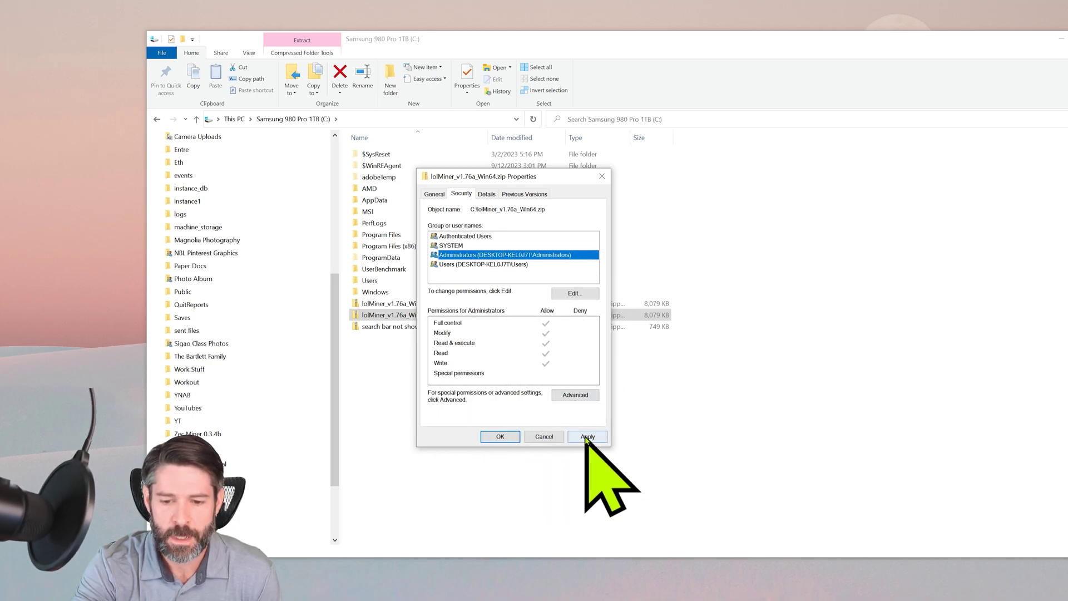
left_click(500, 437)
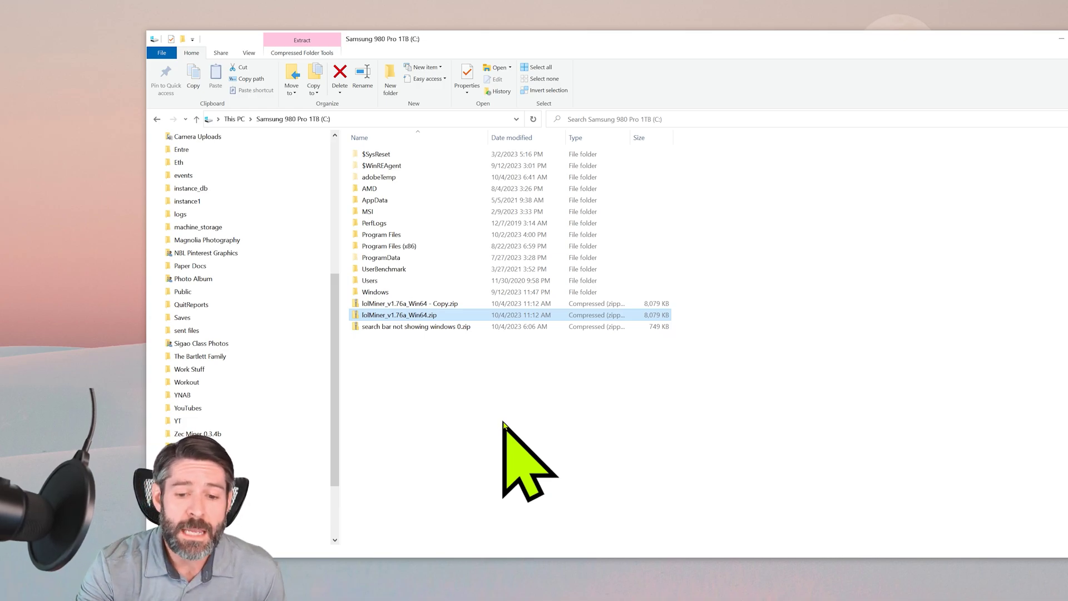
Extract All of lolMiner_v1.76a_Win64.zip into a new folder on C:, closing the opened window
right_click(427, 316)
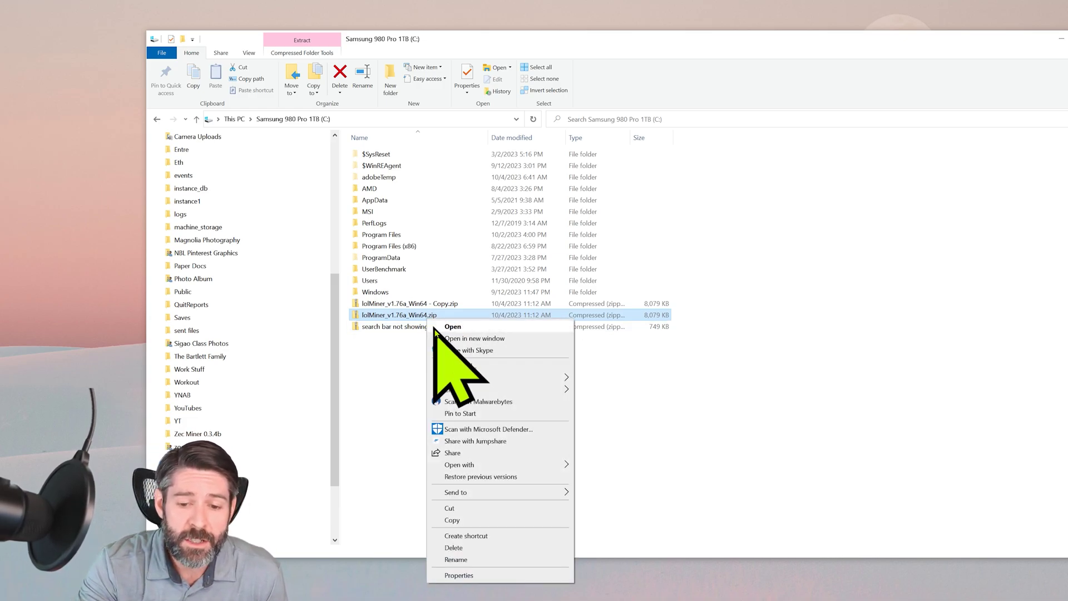
left_click(476, 368)
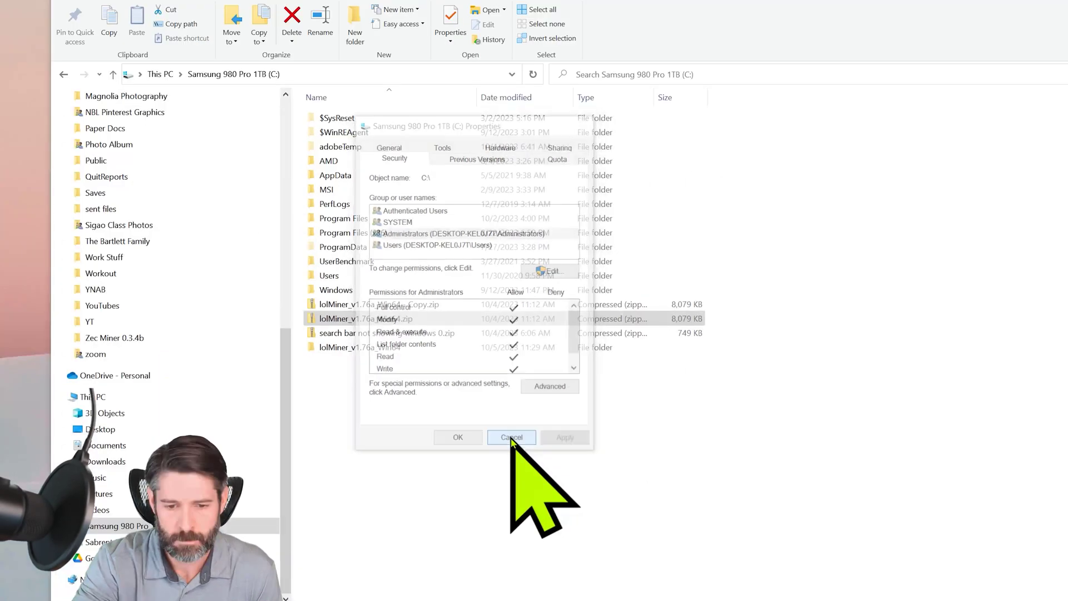
left_click(518, 417)
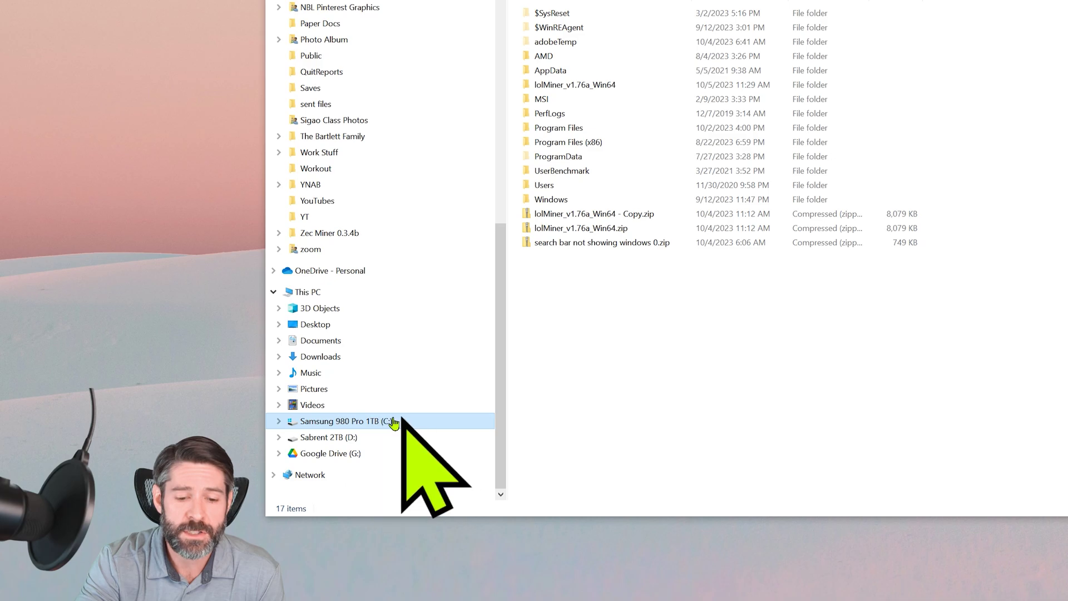
right_click(435, 424)
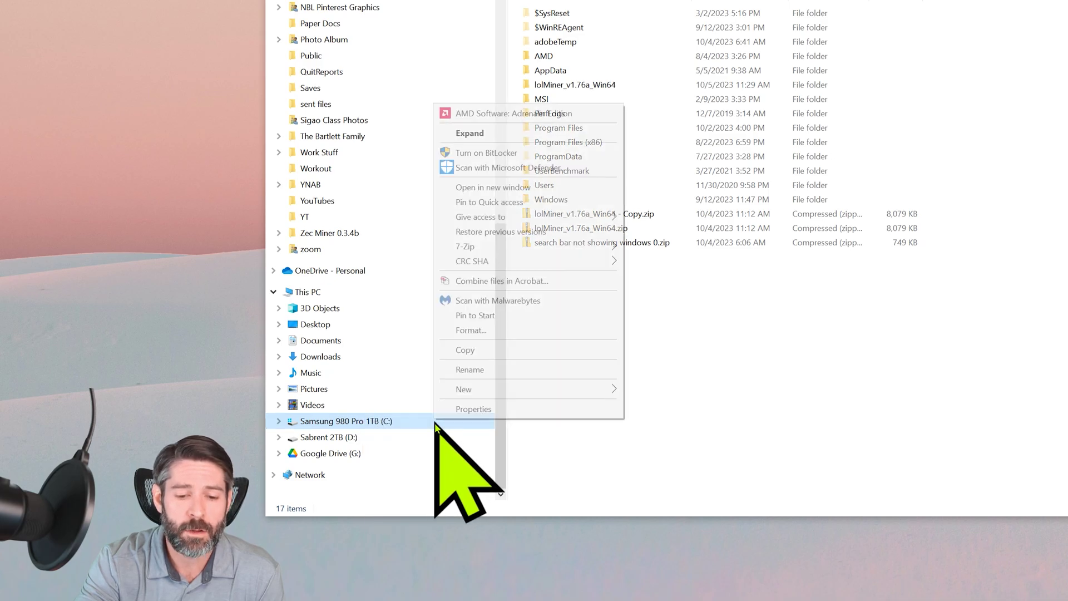
left_click(466, 409)
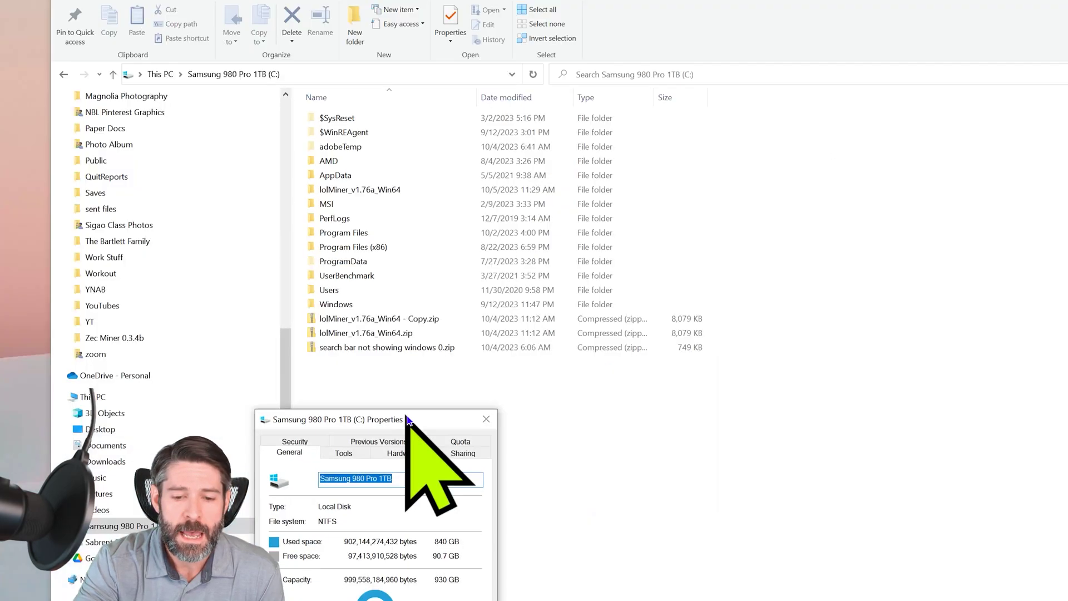
left_click_drag(408, 421, 535, 131)
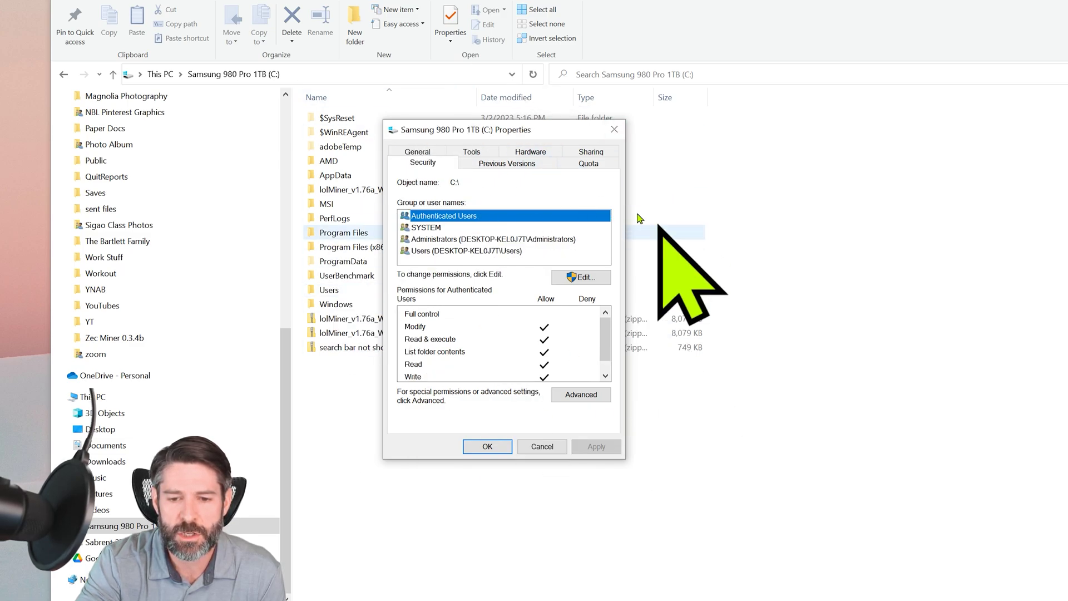
left_click(545, 445)
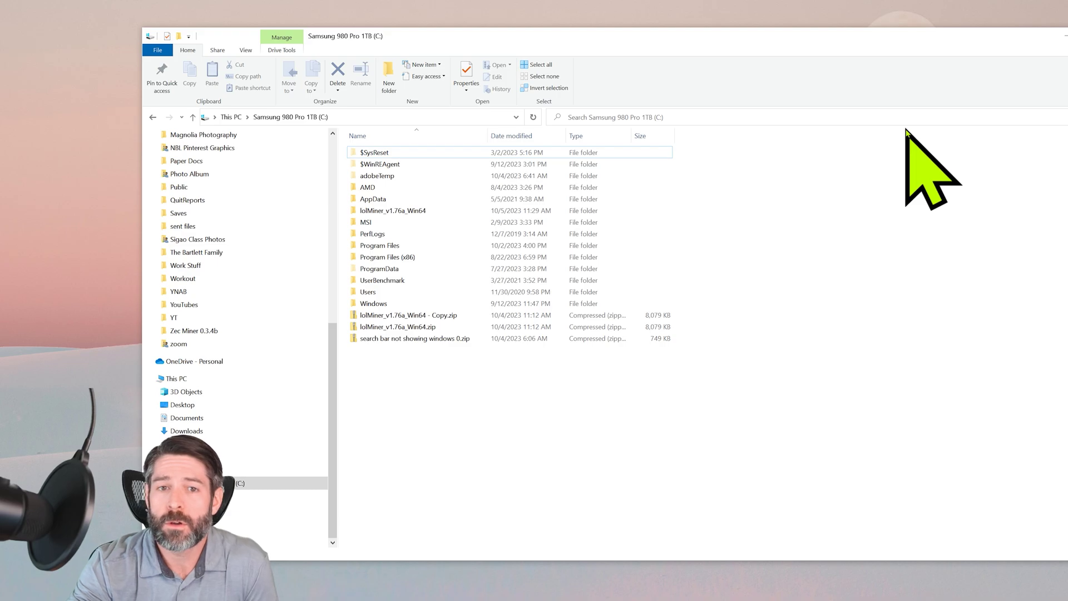
left_click(389, 327)
right_click(389, 328)
left_click(457, 585)
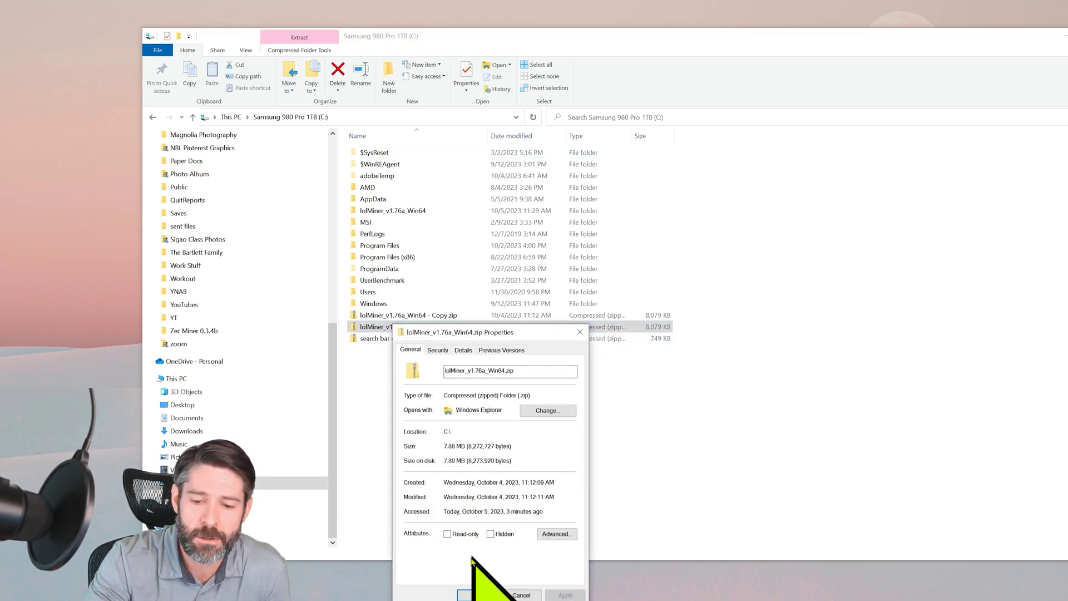
left_click(556, 534)
left_click(589, 491)
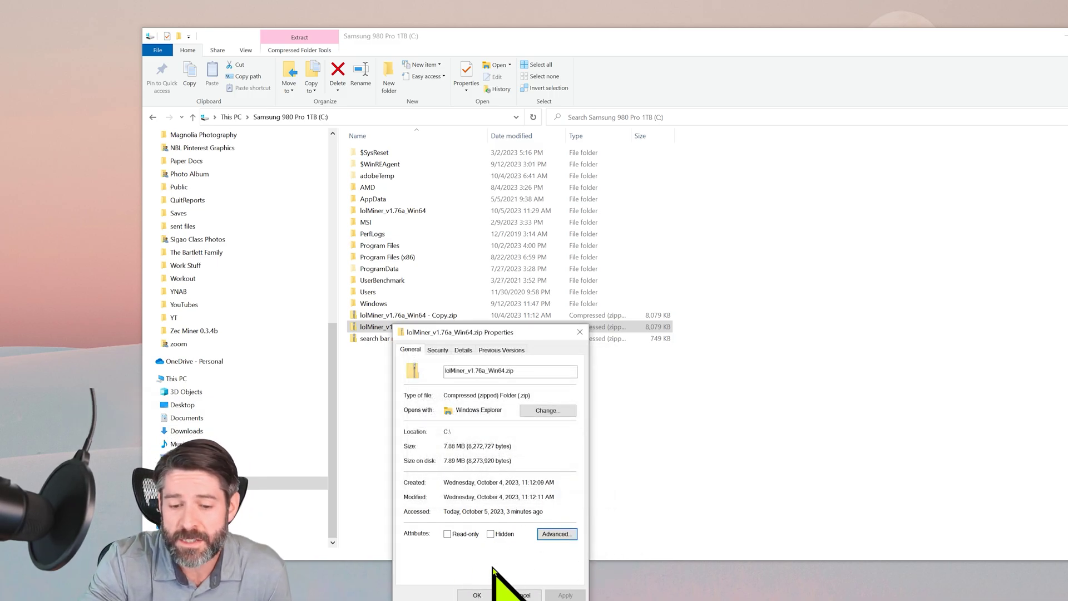
left_click(520, 595)
left_click(470, 467)
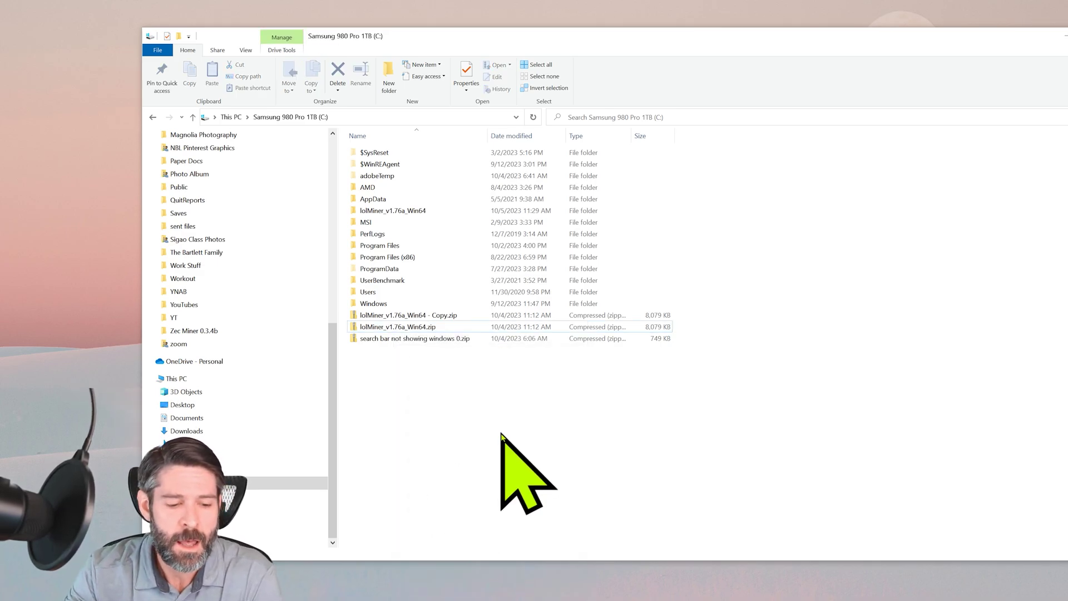
key("super")
Check Virus & threat protection via Settings > Update & Security > Windows Security, then close it
type("settings")
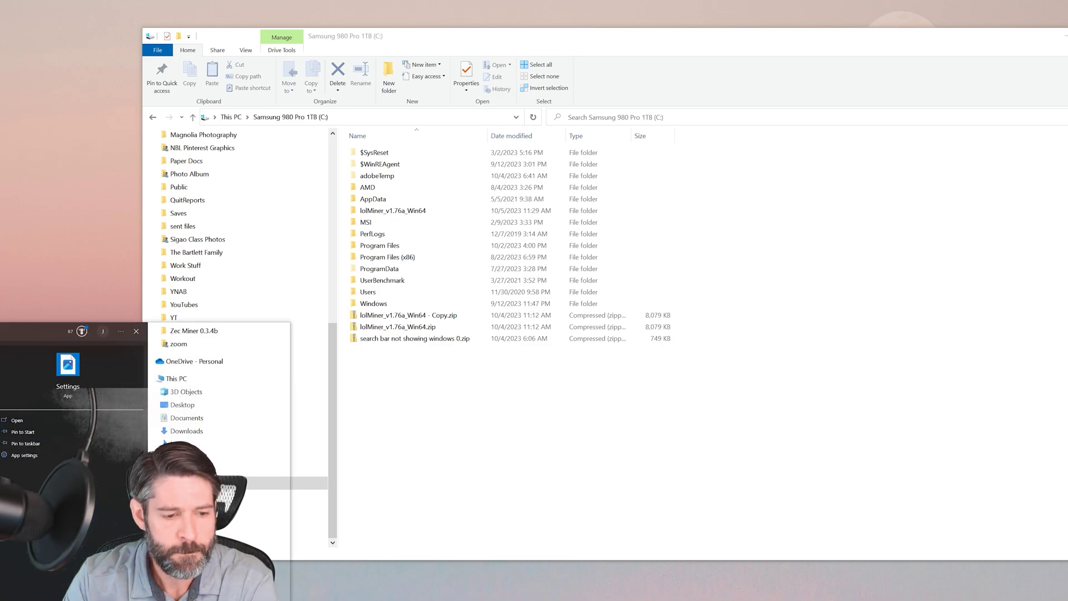
key("Return")
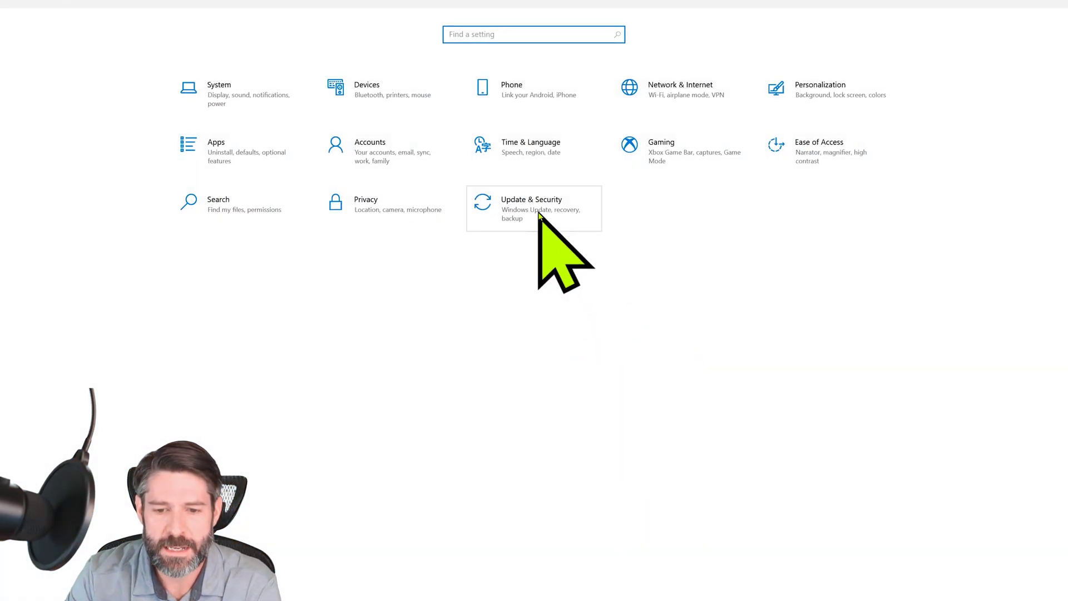
left_click(543, 211)
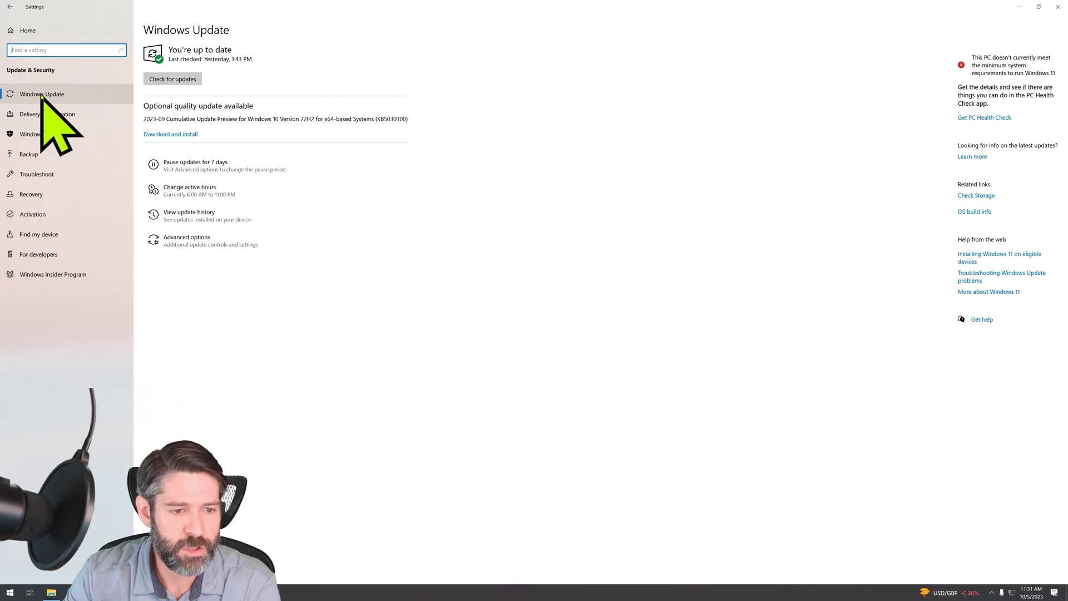
left_click(43, 139)
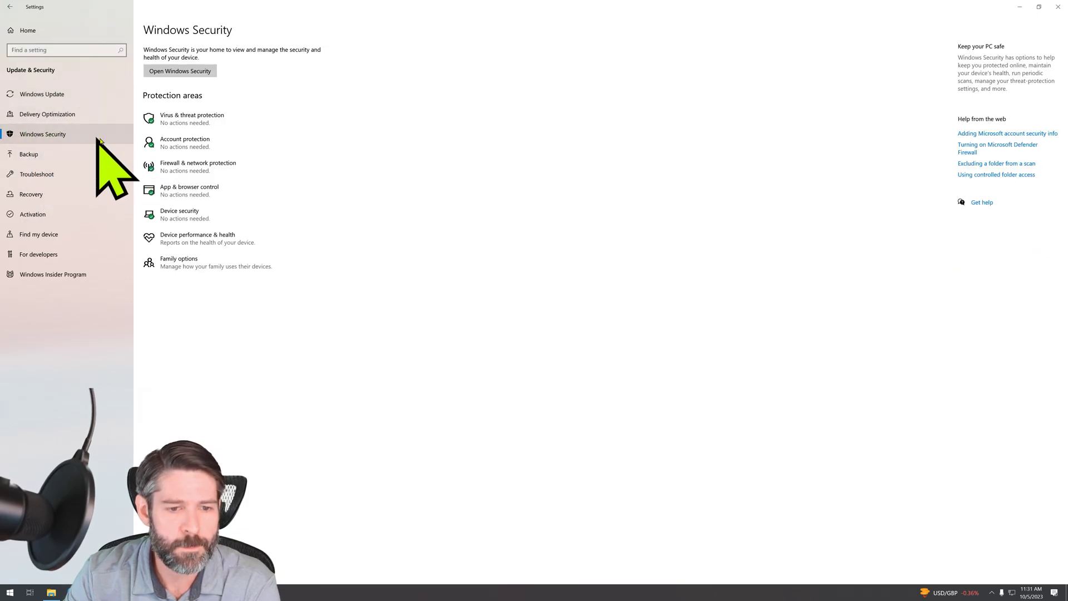
left_click(191, 118)
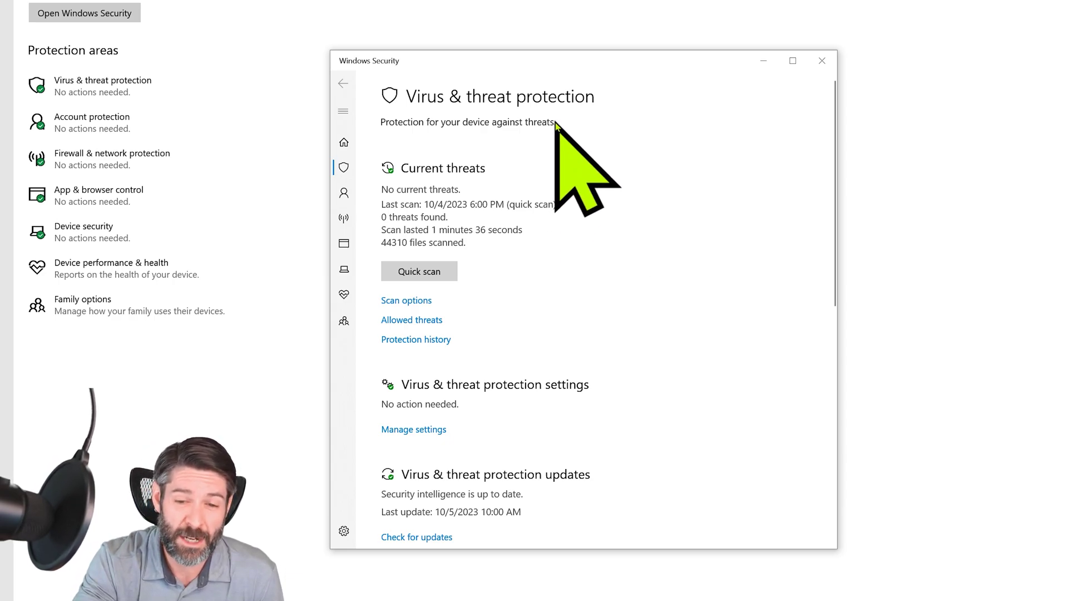
left_click(822, 62)
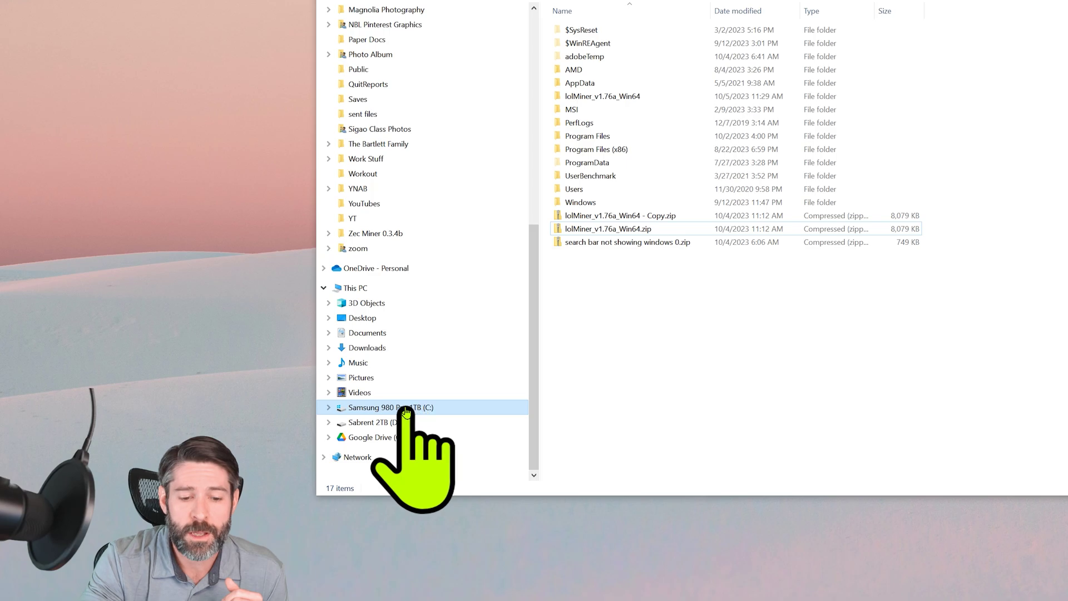
Scan the Samsung 980 Pro 1TB (C:) drive for errors from its Properties Tools page
right_click(368, 410)
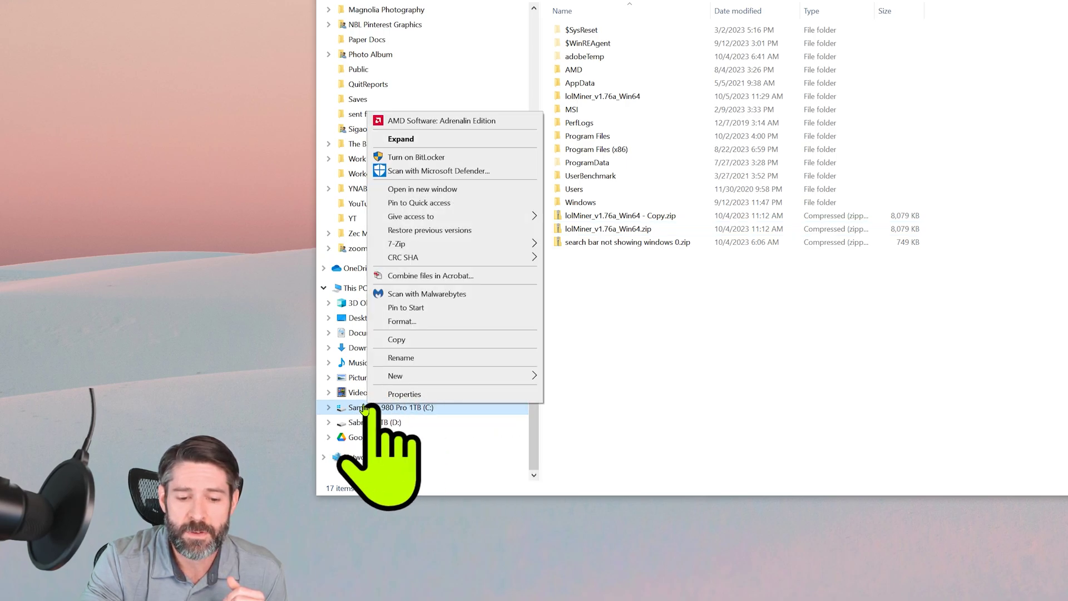
left_click(434, 396)
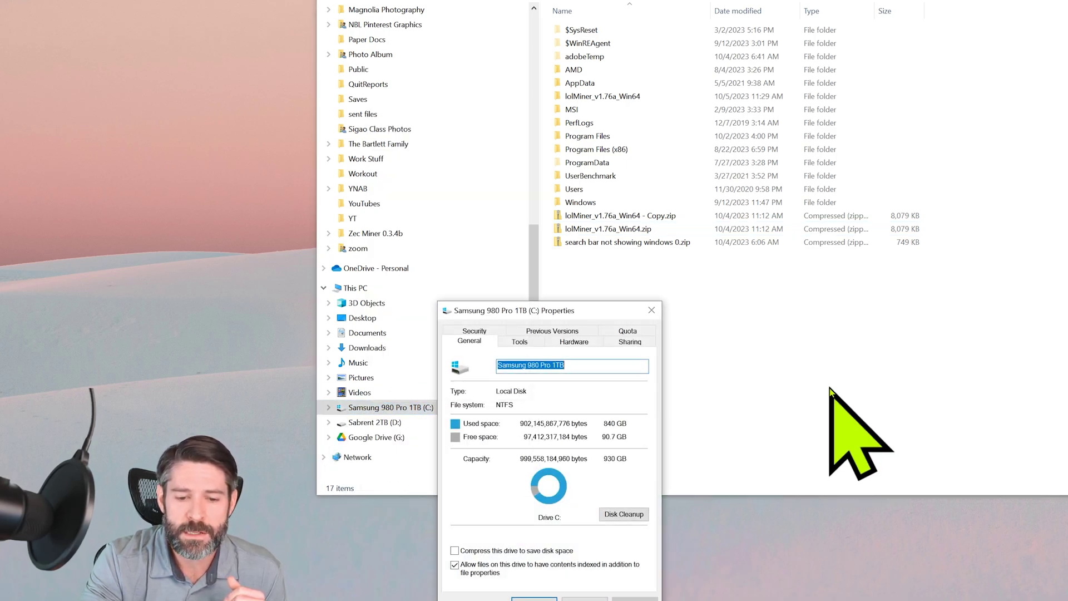
left_click_drag(601, 312, 779, 52)
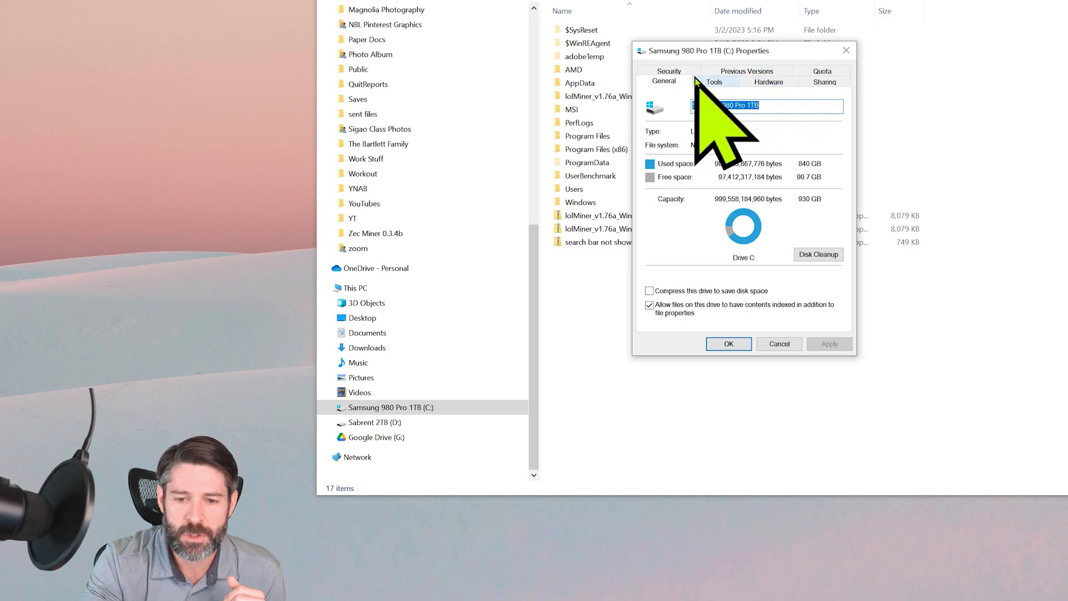
left_click(710, 82)
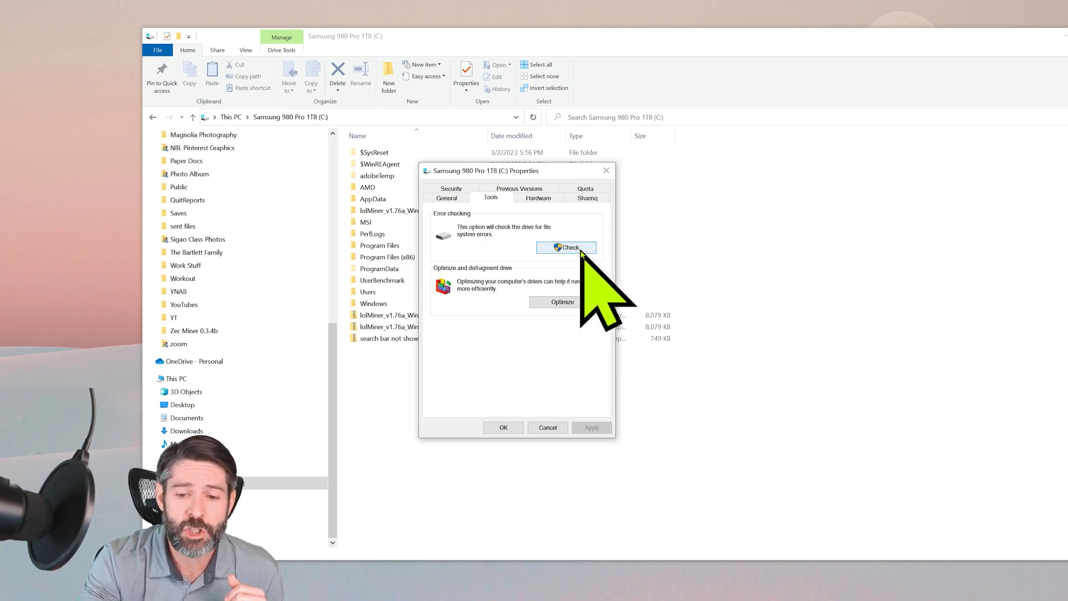
left_click(579, 246)
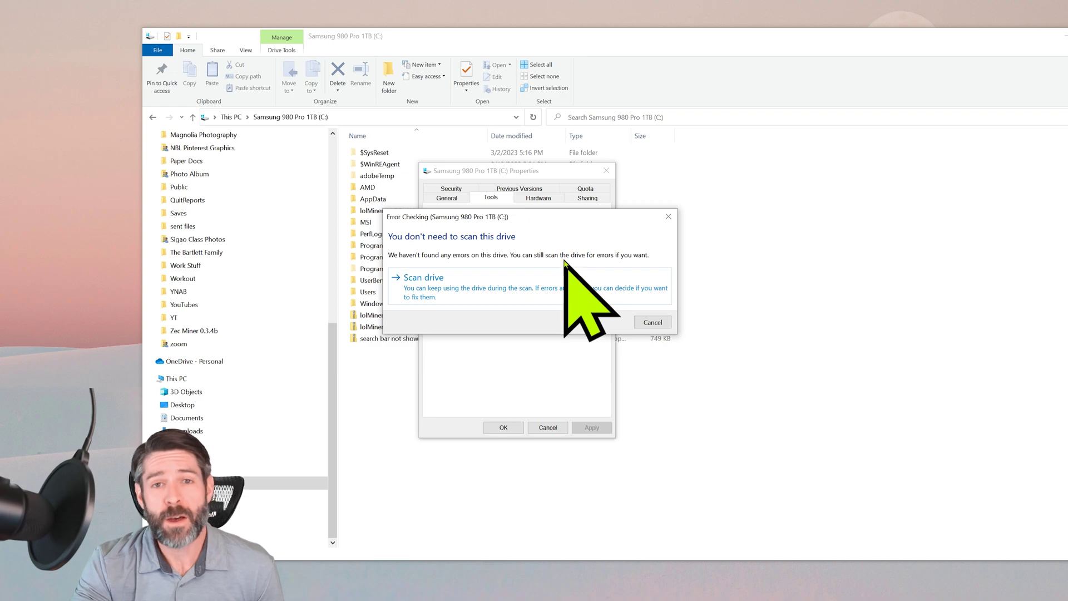
left_click(474, 289)
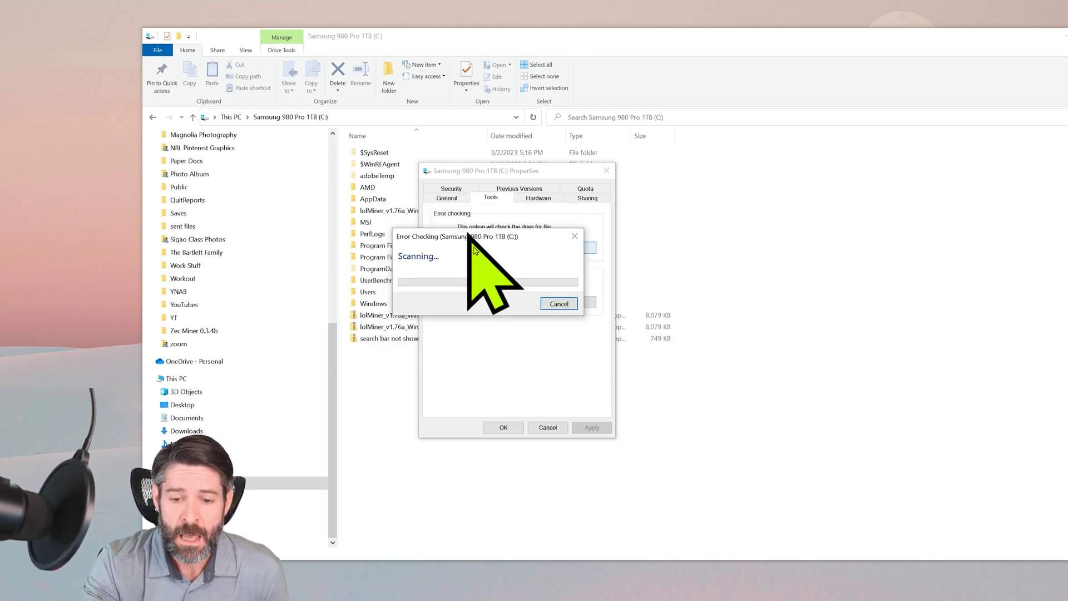
left_click_drag(469, 234, 550, 330)
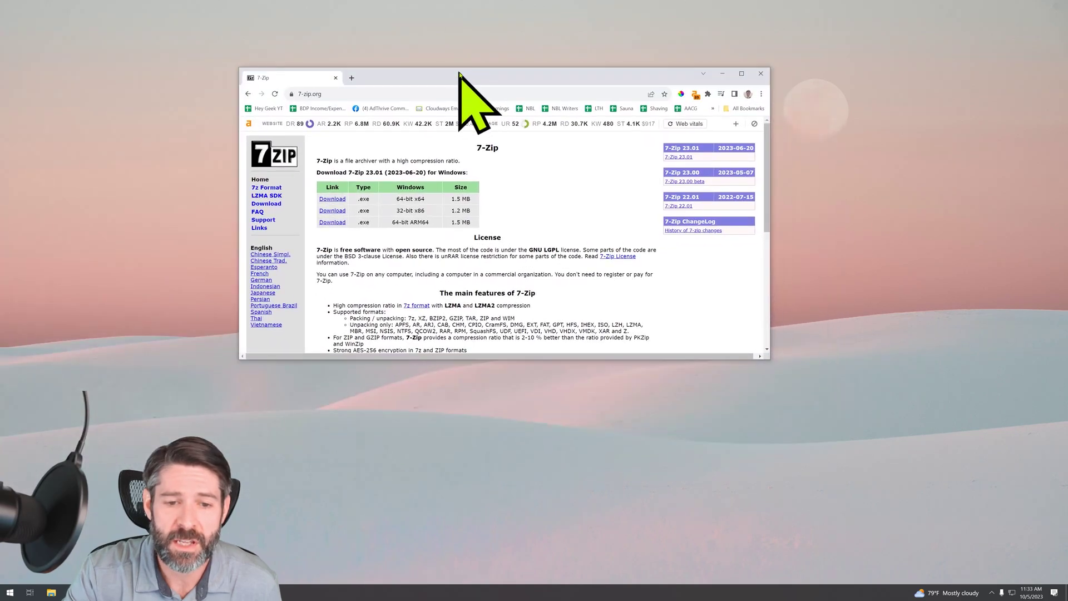
Maximise Chrome on the 7-zip.org download page, briefly selecting its address
left_click(743, 72)
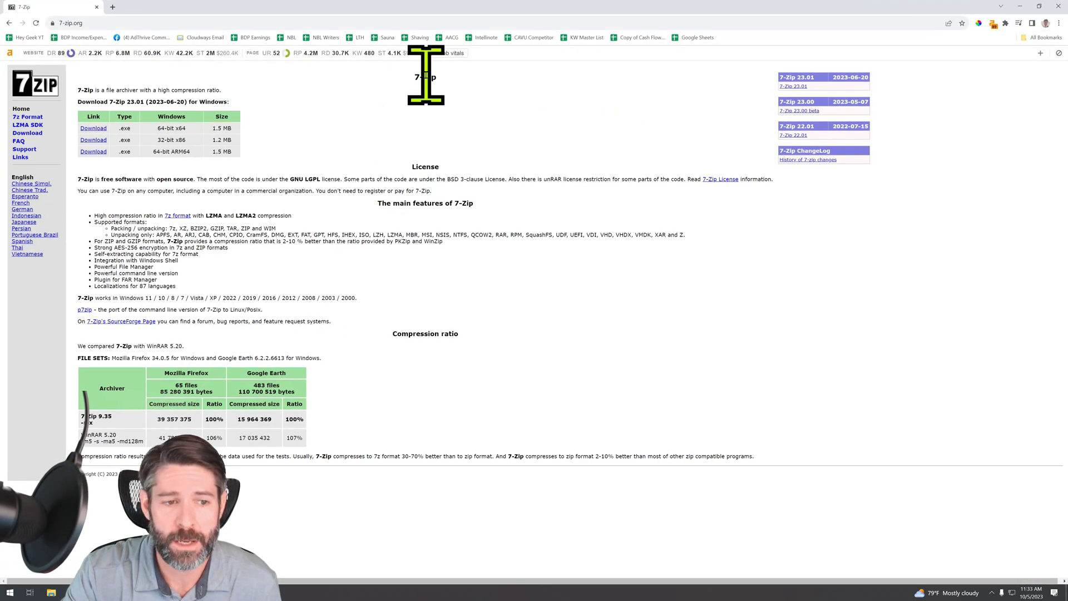
left_click(64, 24)
mouse_move(65, 24)
left_mouse_down()
mouse_move(59, 89)
mouse_move(69, 24)
left_mouse_up()
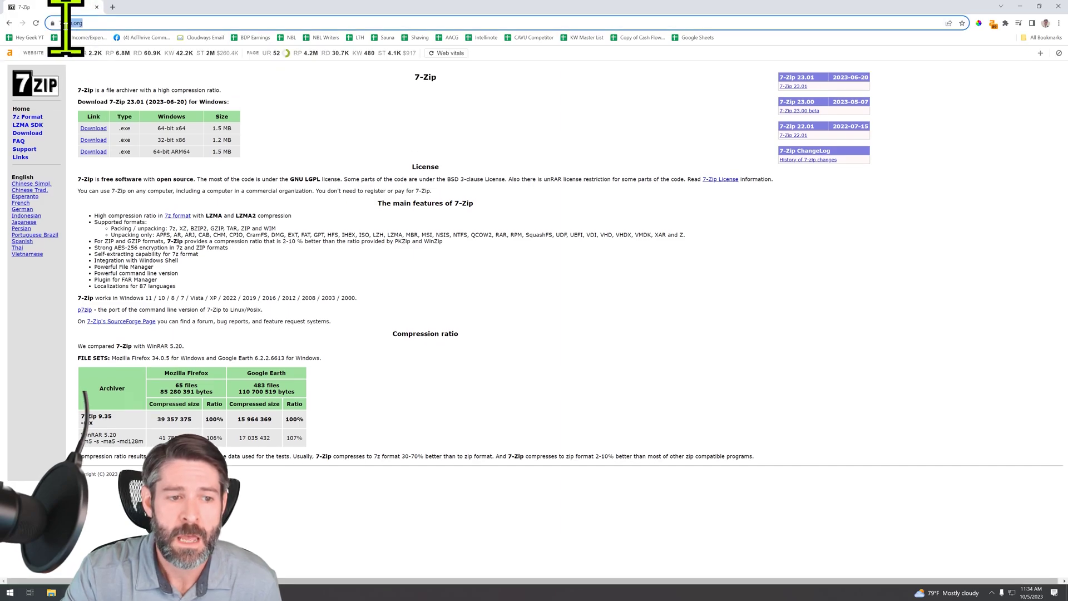
left_click(330, 131)
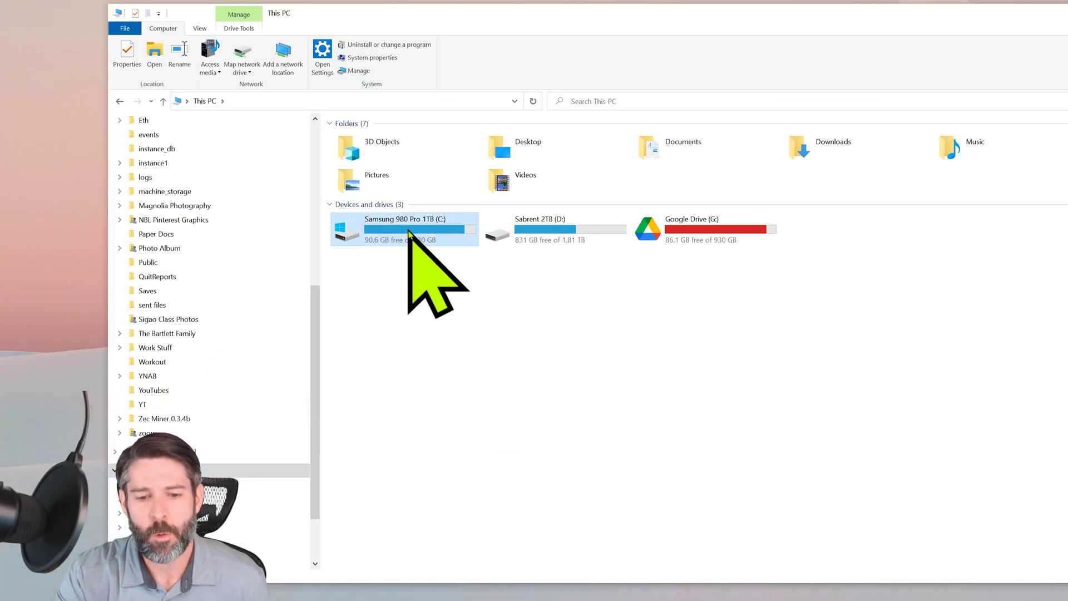
Extract the zip with 7-Zip into C:\lolMiner_v1.76a_Win64, replacing all files, and open that folder
double_click(417, 229)
right_click(422, 332)
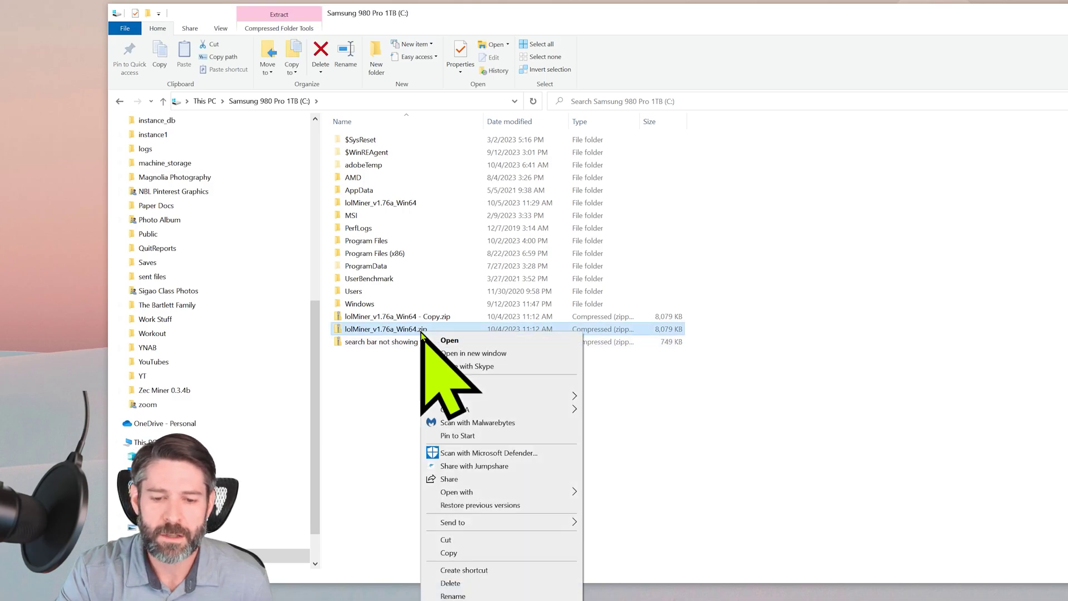
right_click(412, 331)
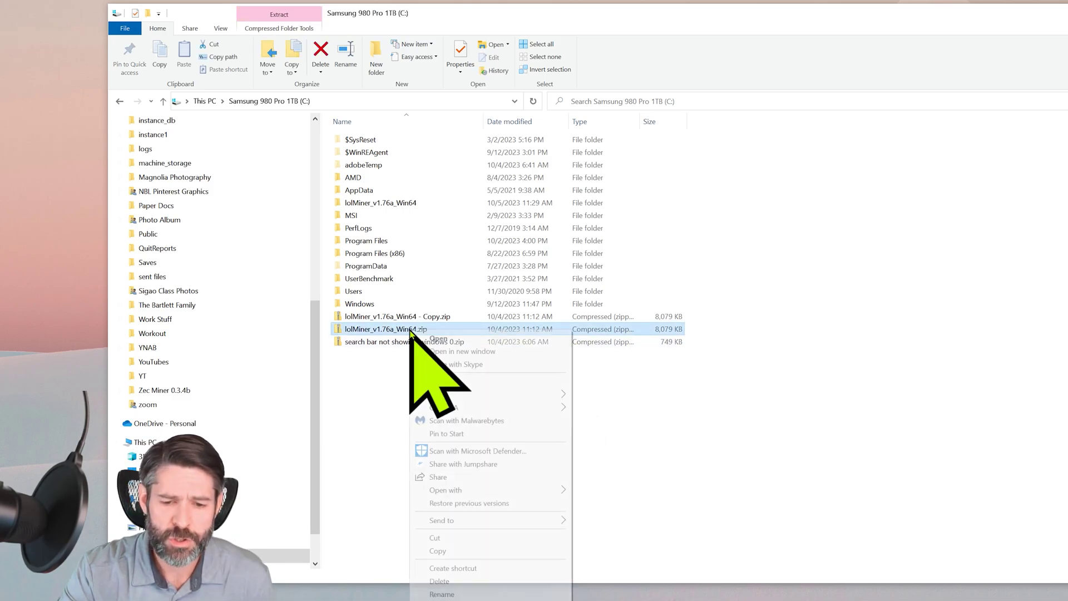
mouse_move(542, 394)
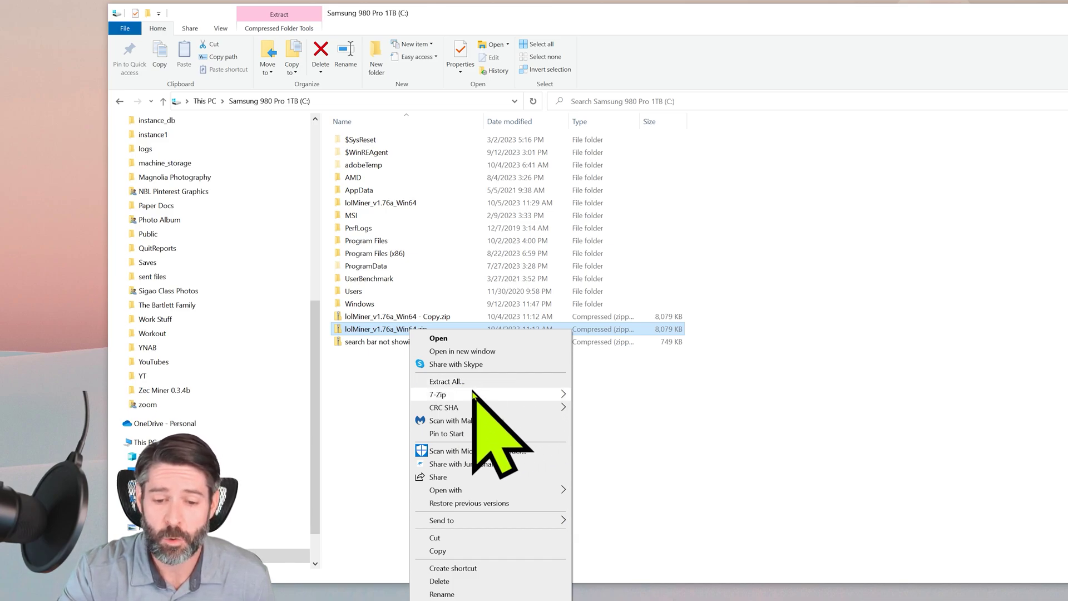
mouse_move(473, 396)
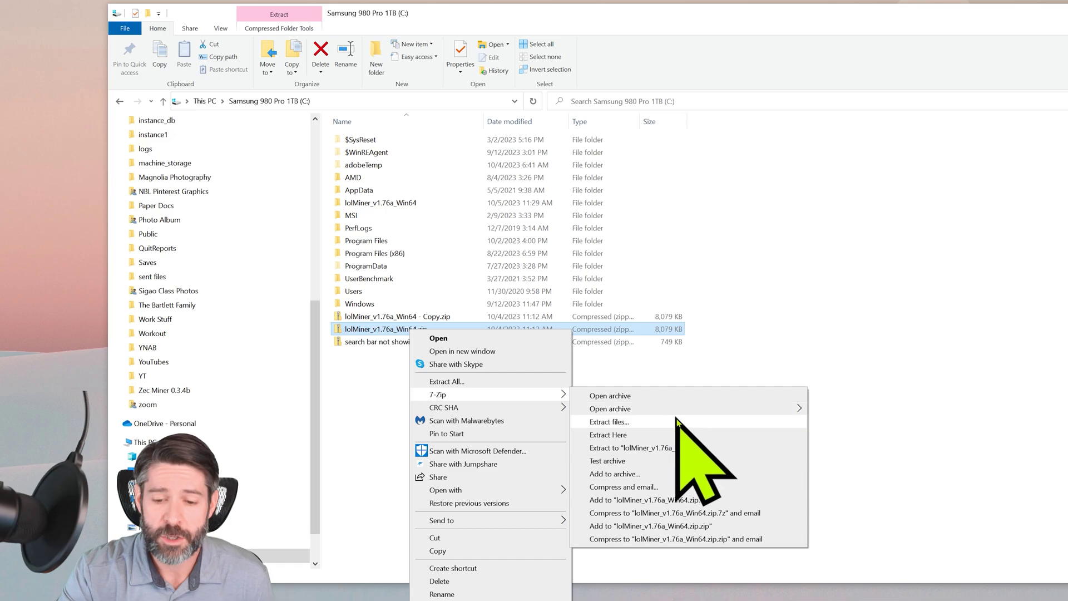
left_click(729, 423)
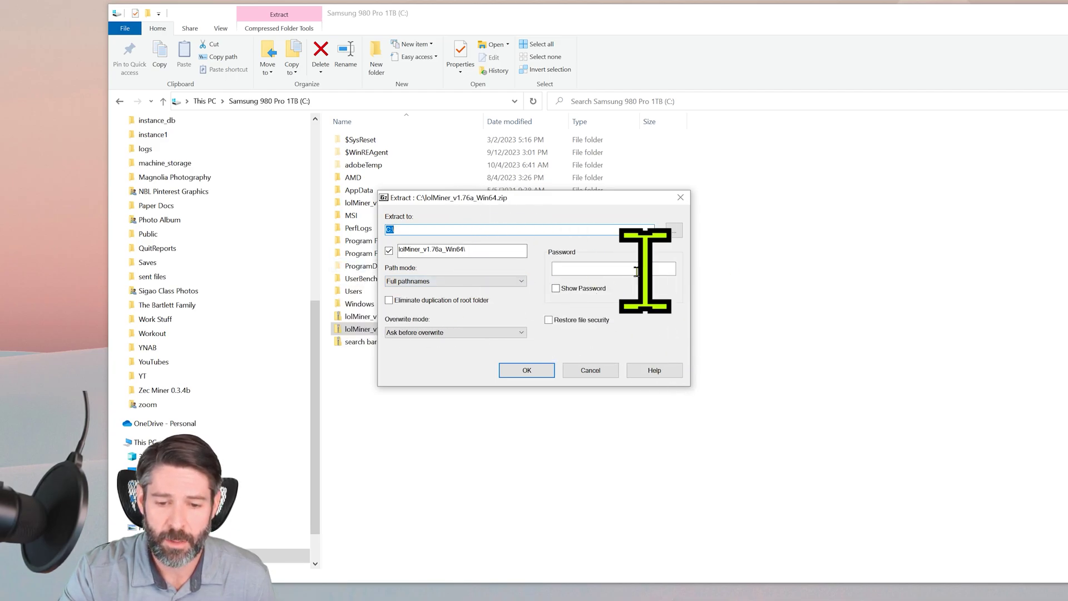
left_click(530, 374)
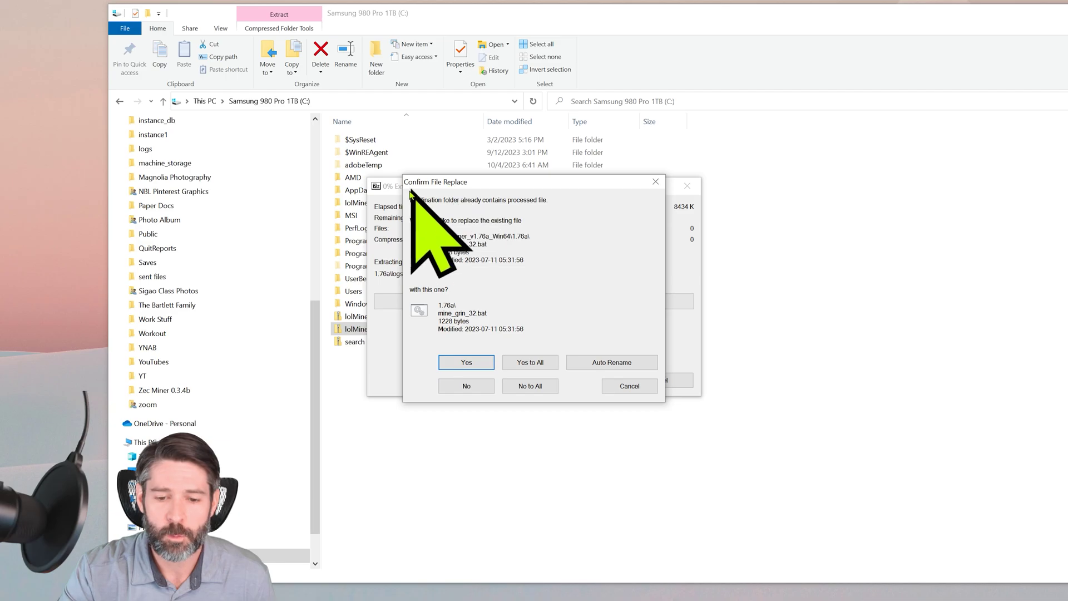
left_click(549, 364)
left_click(438, 381)
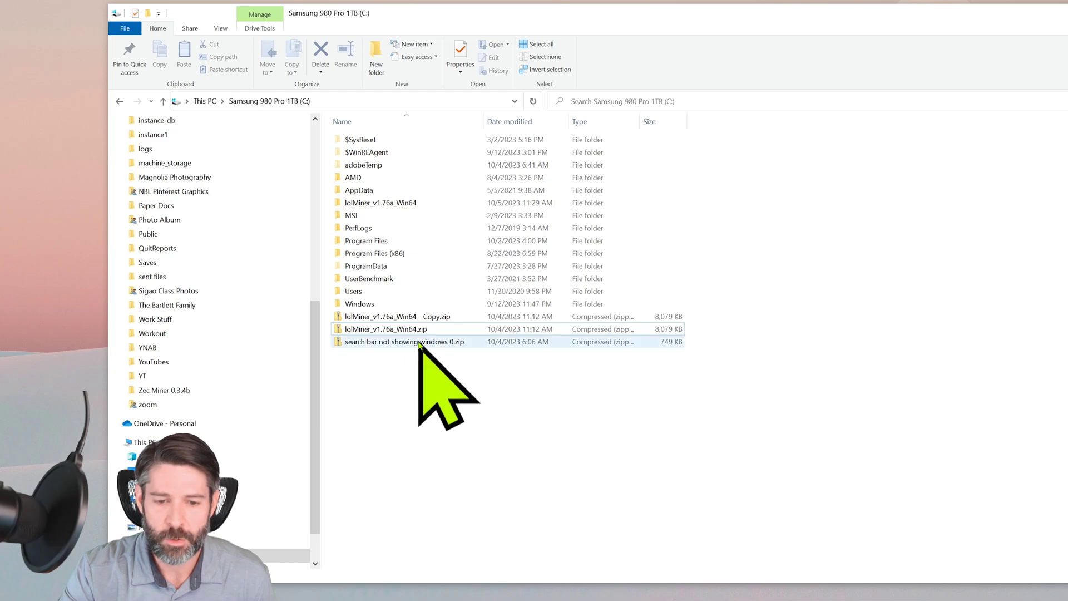
double_click(415, 203)
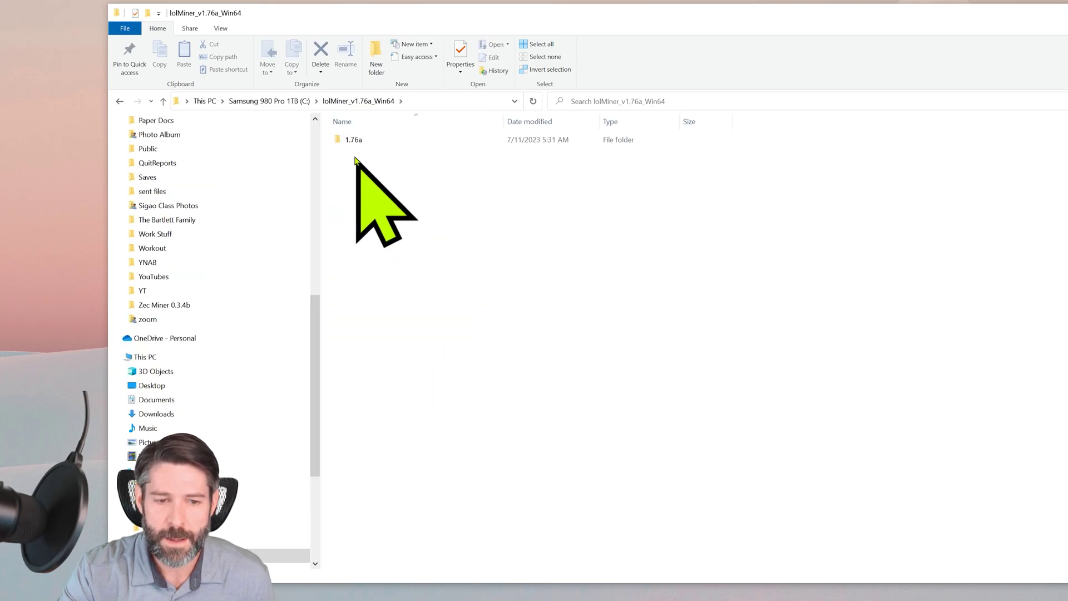
Return to the C: drive root and clear the selection
key("alt+Left")
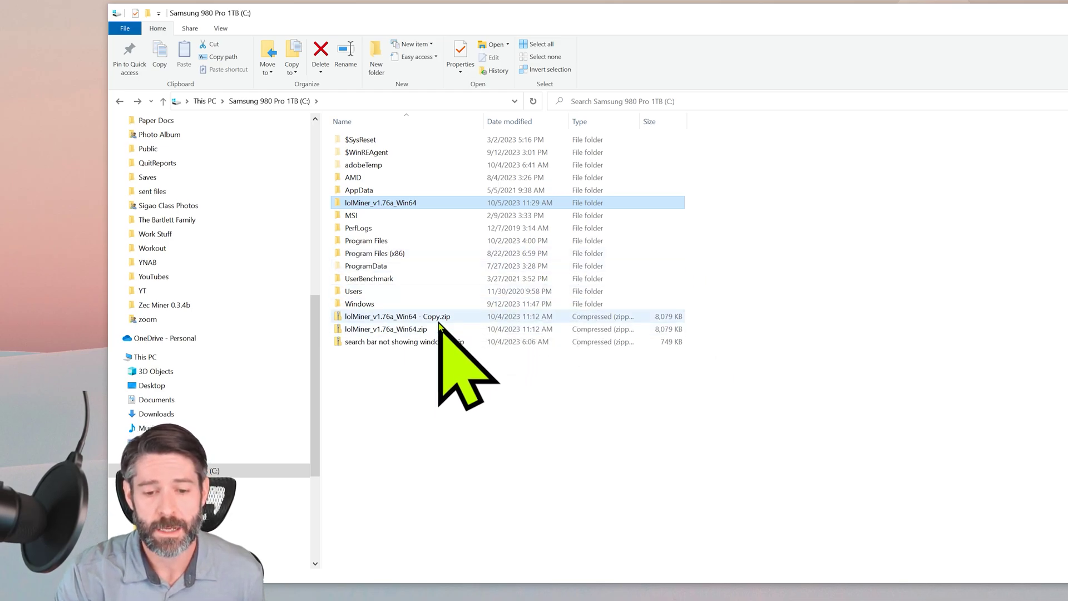
left_click(526, 440)
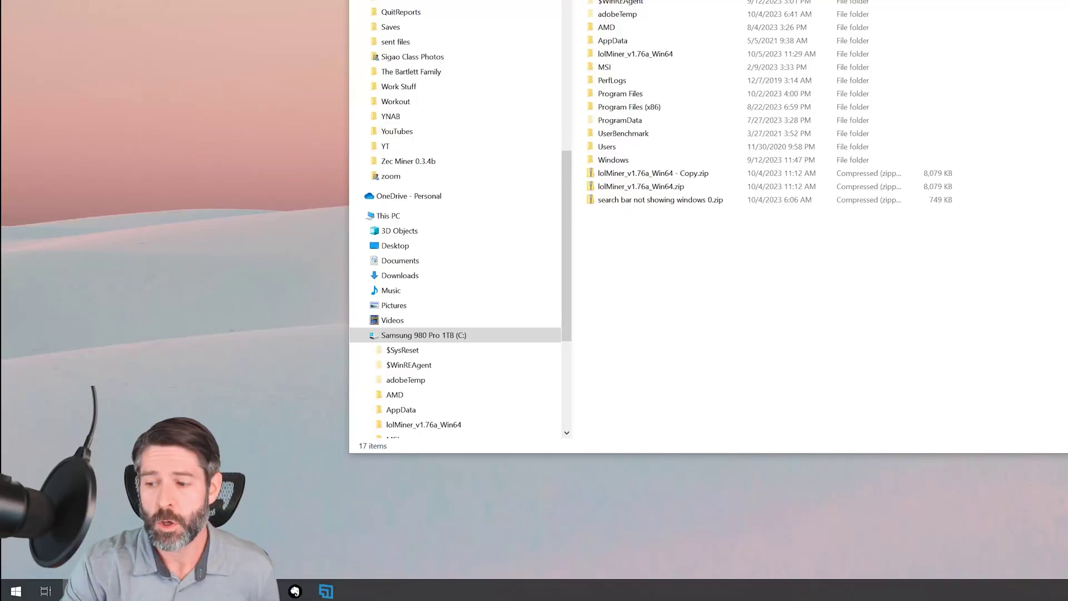
Close Explorer, open an administrator Command Prompt, centre it and enter sfc /scannow
left_click(981, 98)
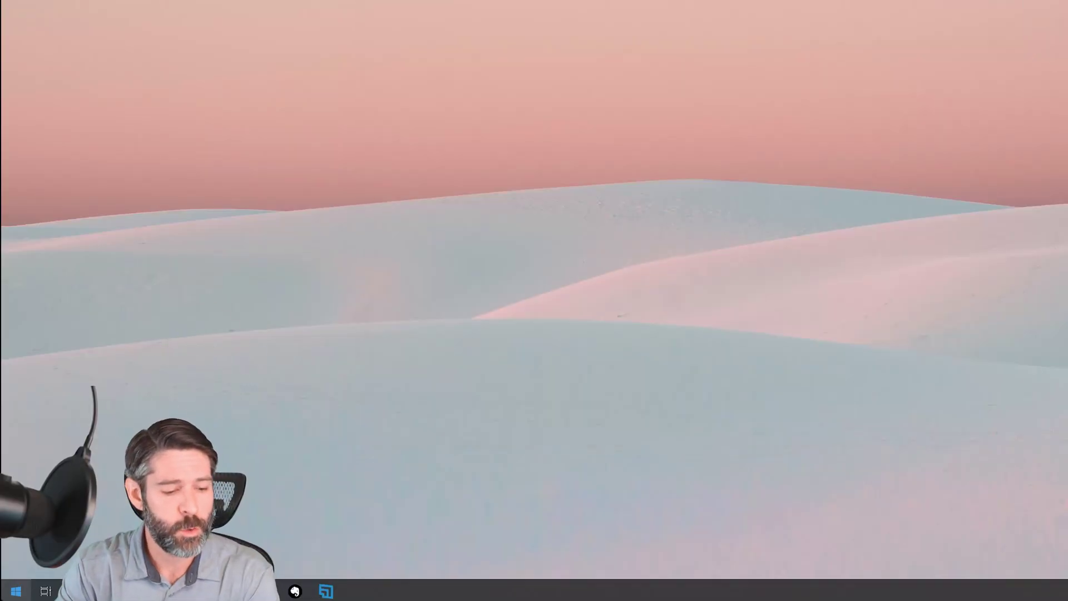
left_click(16, 591)
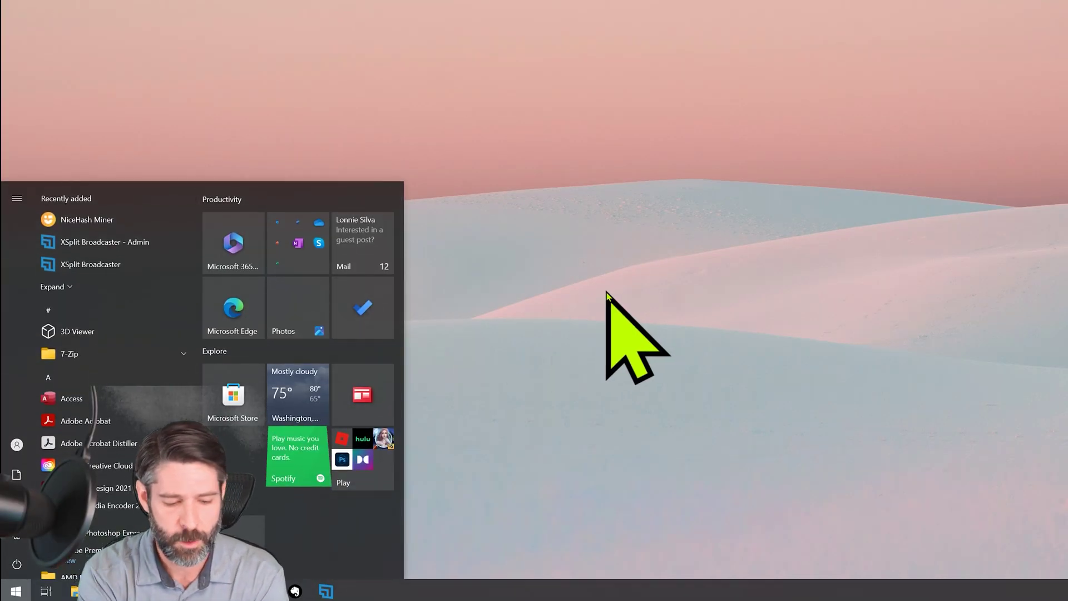
type("comm")
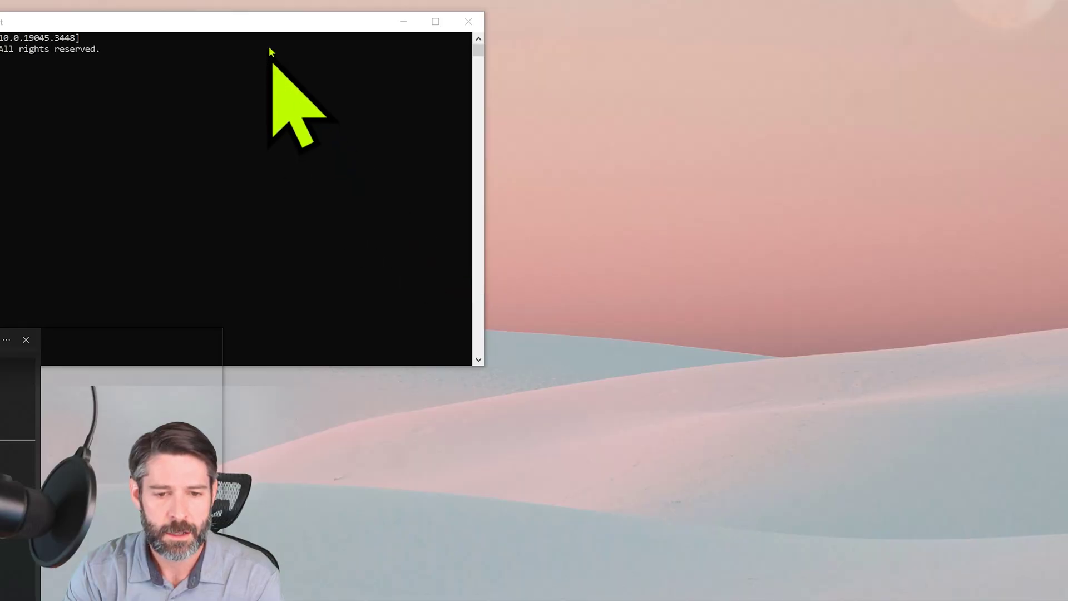
left_click_drag(270, 27, 589, 34)
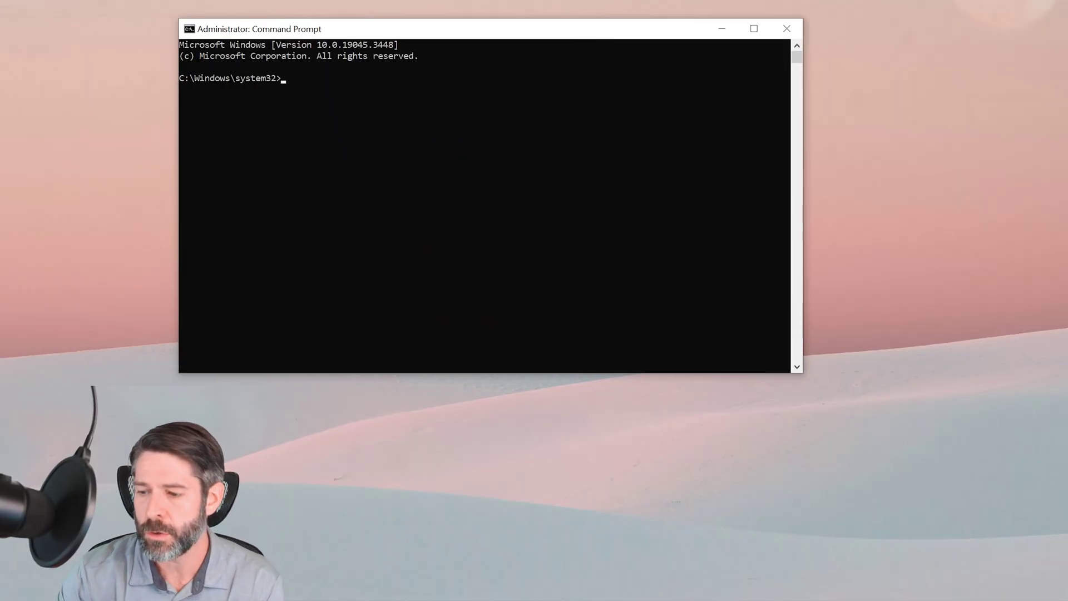
key("super")
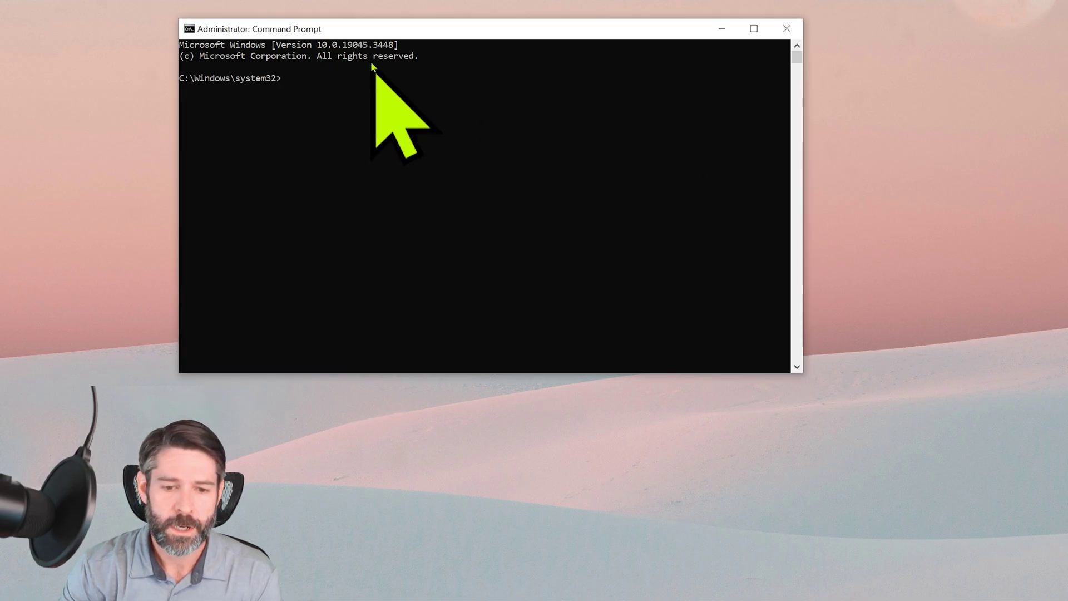
left_click(355, 69)
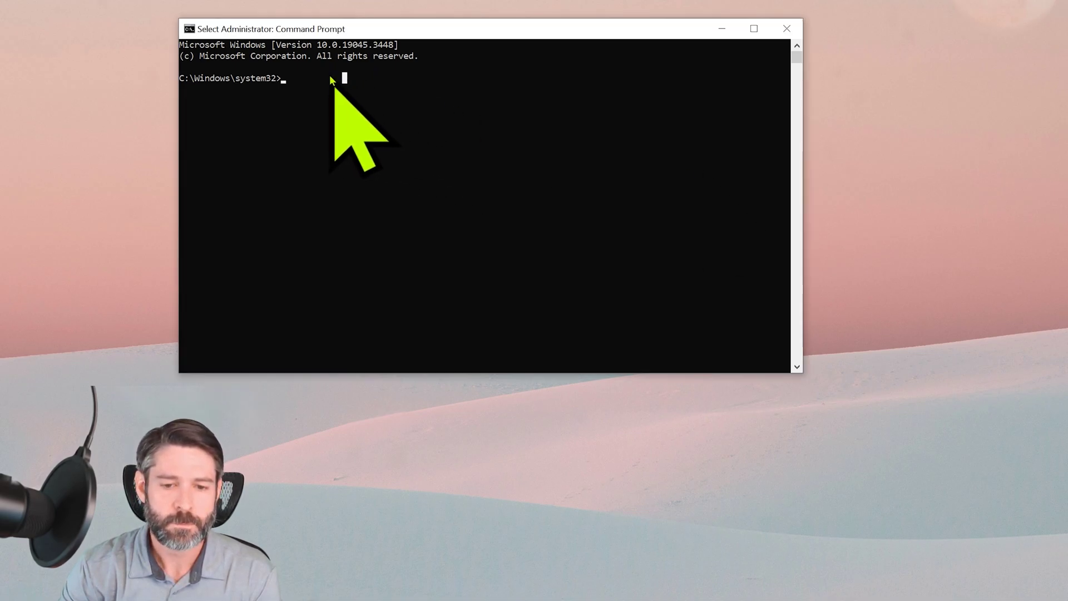
type("sfc /scannow")
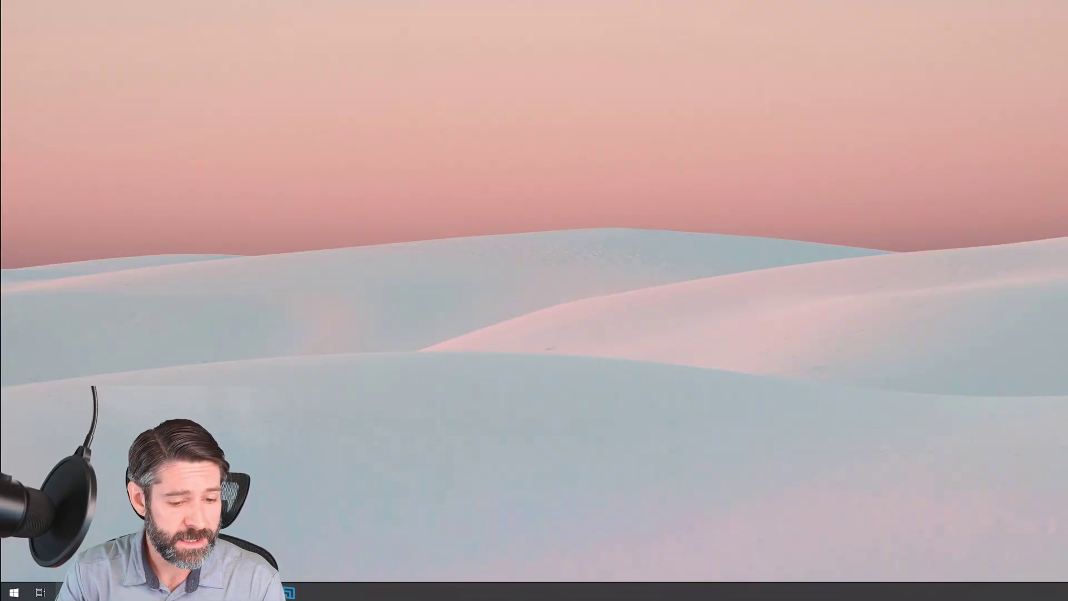
In a new Explorer window, view the C: drive's Properties Tools tab, then close the dialog
key("super+e")
scroll(412, 406, "down", 10)
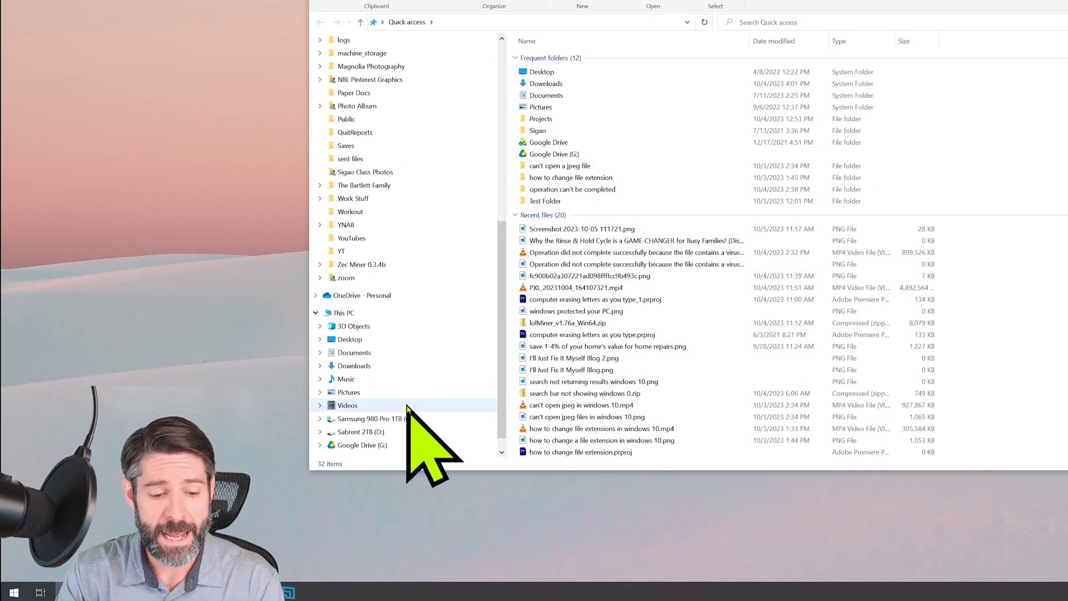
right_click(423, 420)
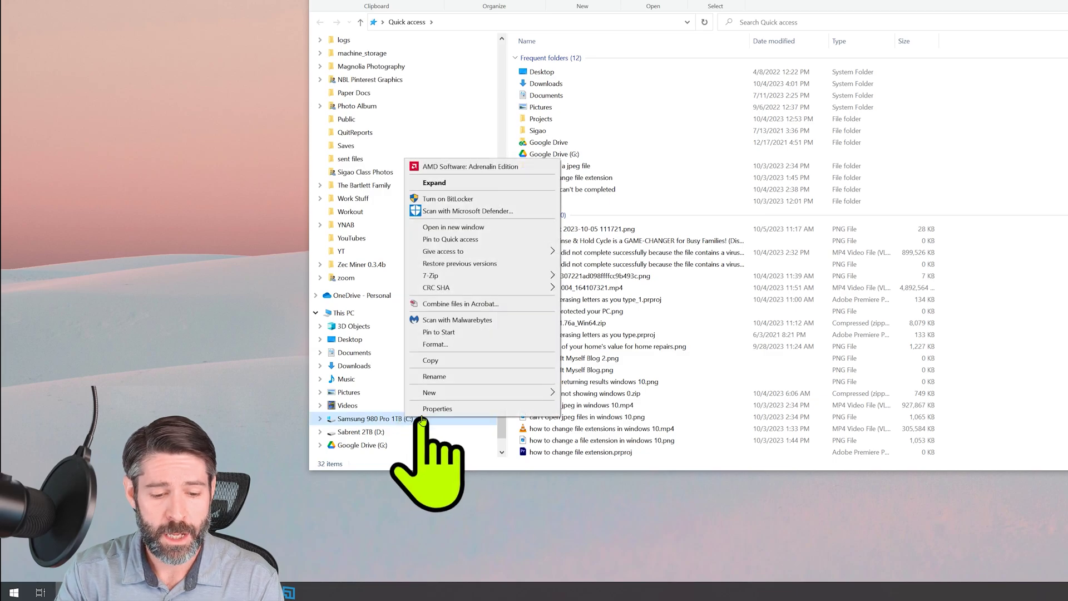
left_click(382, 418)
right_click(385, 417)
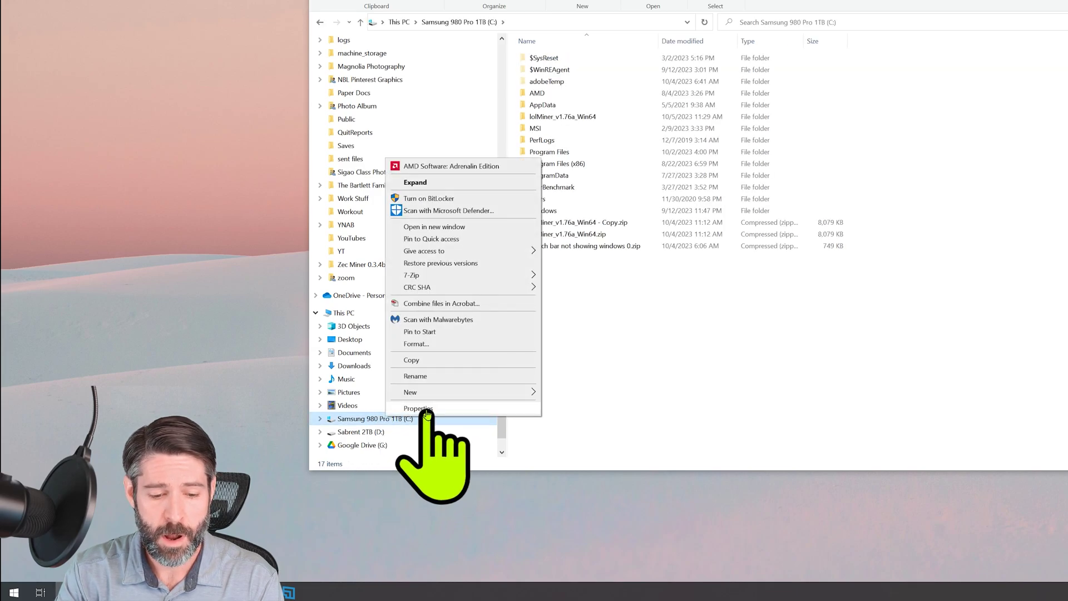
left_click(427, 409)
left_click_drag(582, 301, 729, 39)
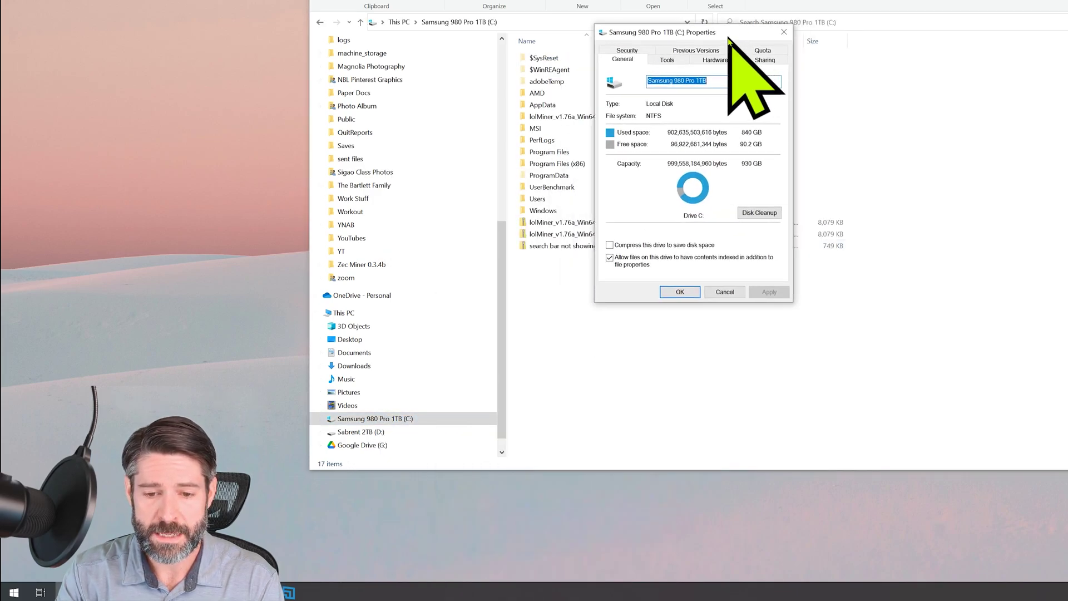
left_click(671, 61)
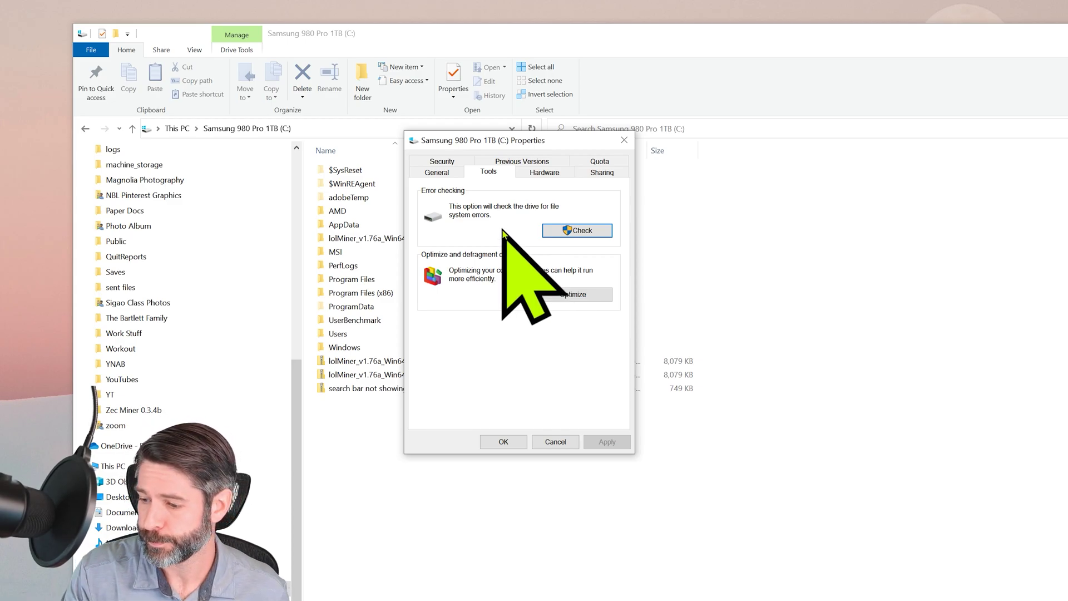
left_click(624, 141)
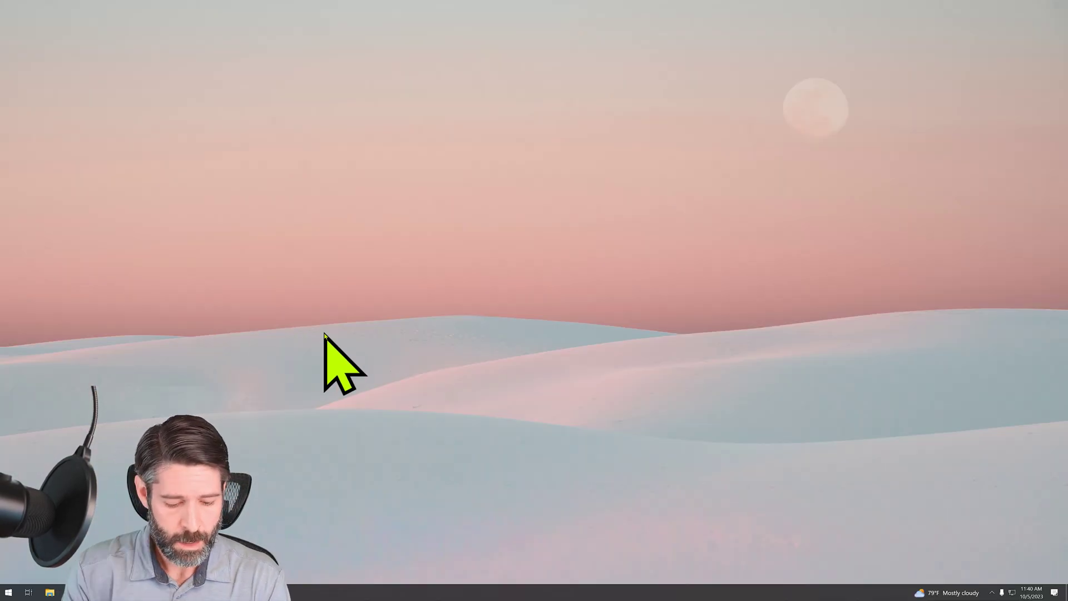
Search Start for 'boot' to launch System Configuration, then choose Selective startup with Load startup items cleared
key("super")
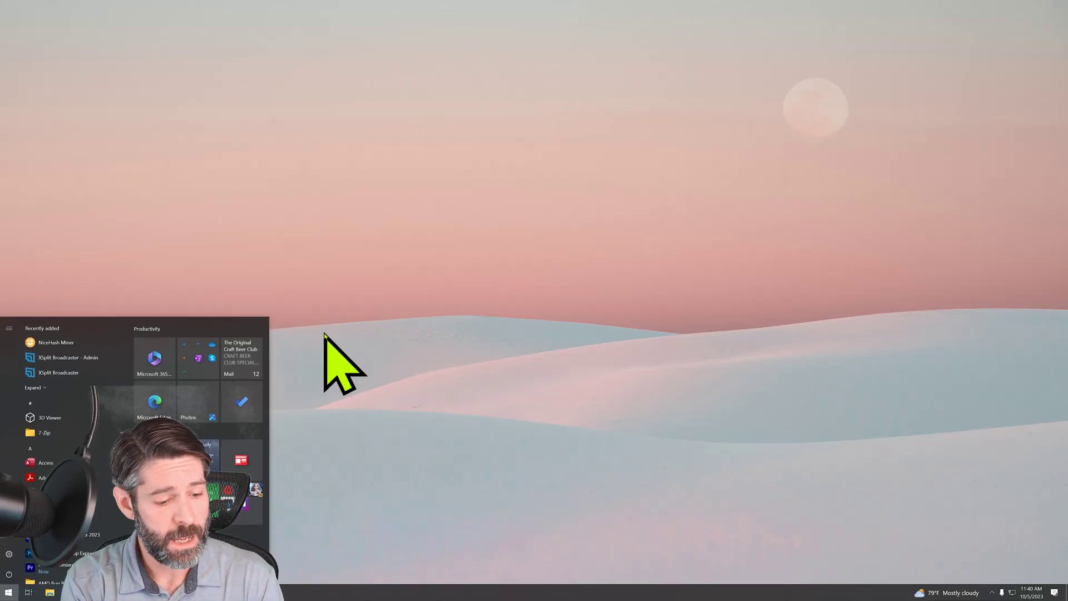
type("boot")
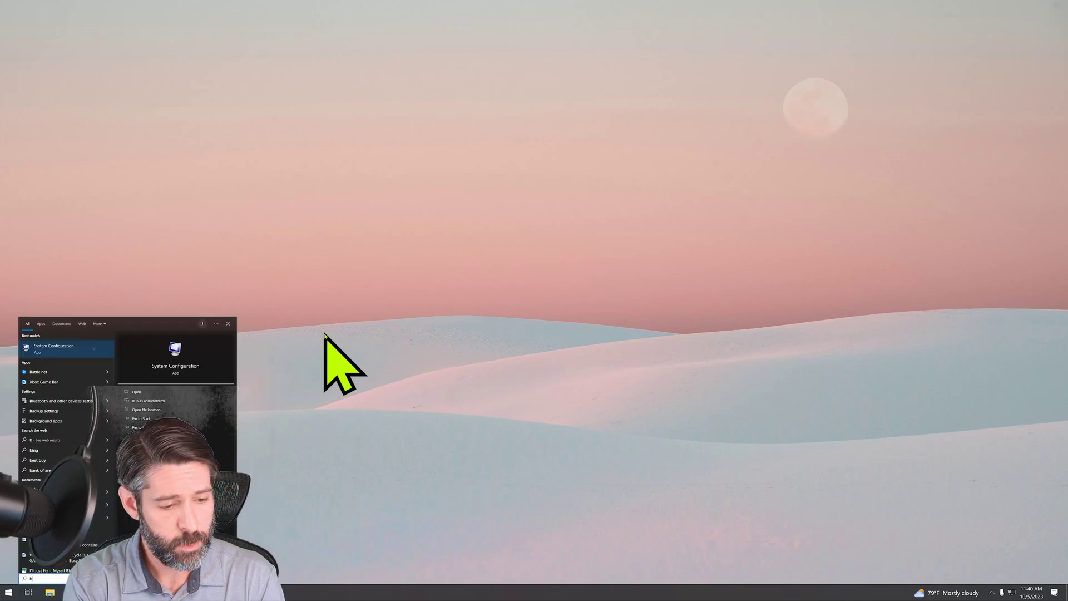
left_click(49, 350)
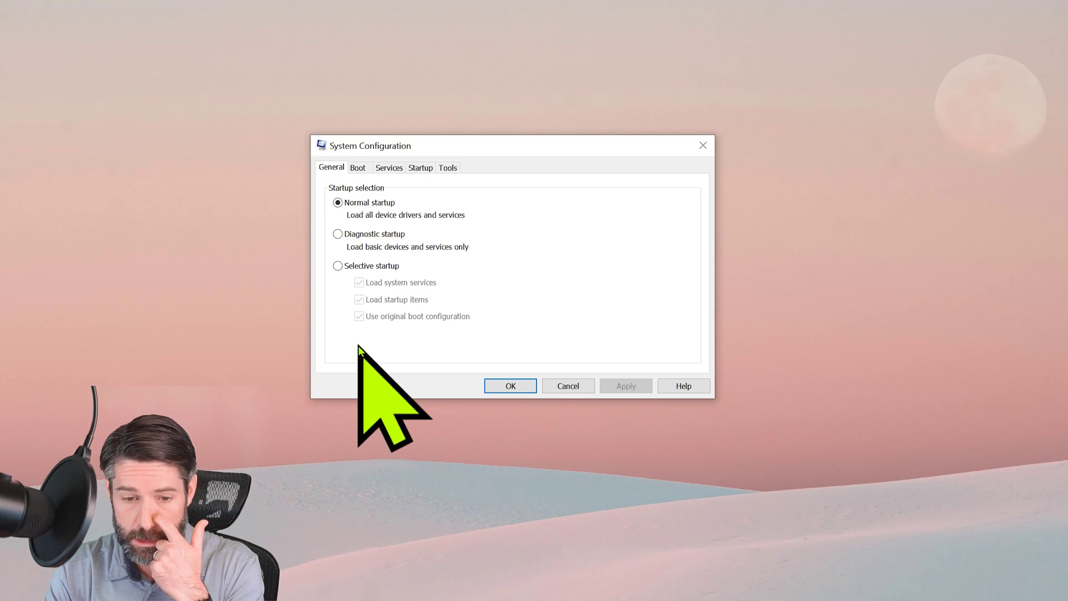
left_click(338, 266)
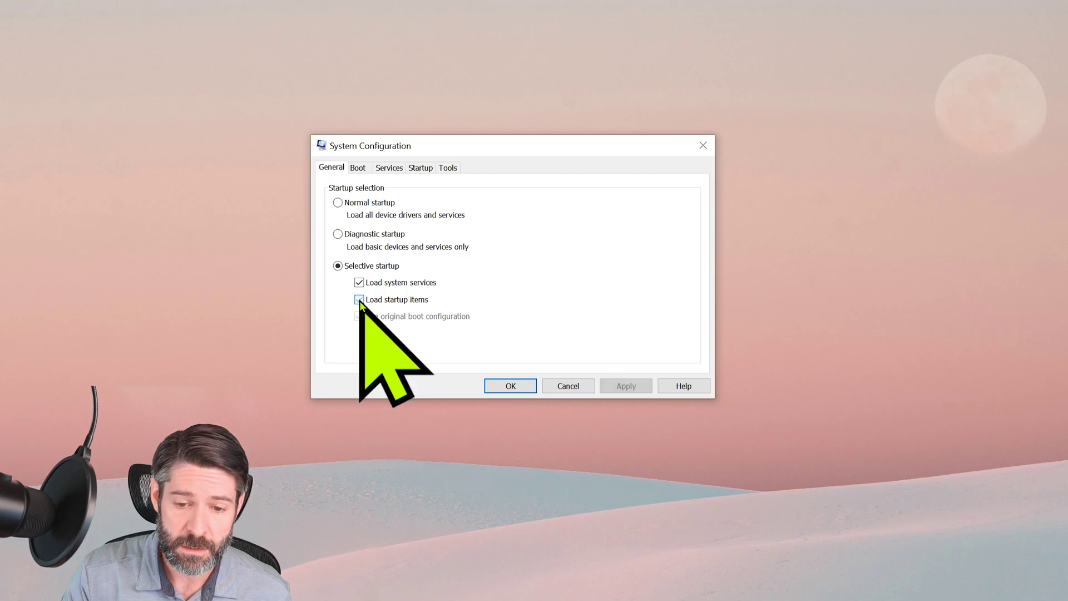
left_click(359, 301)
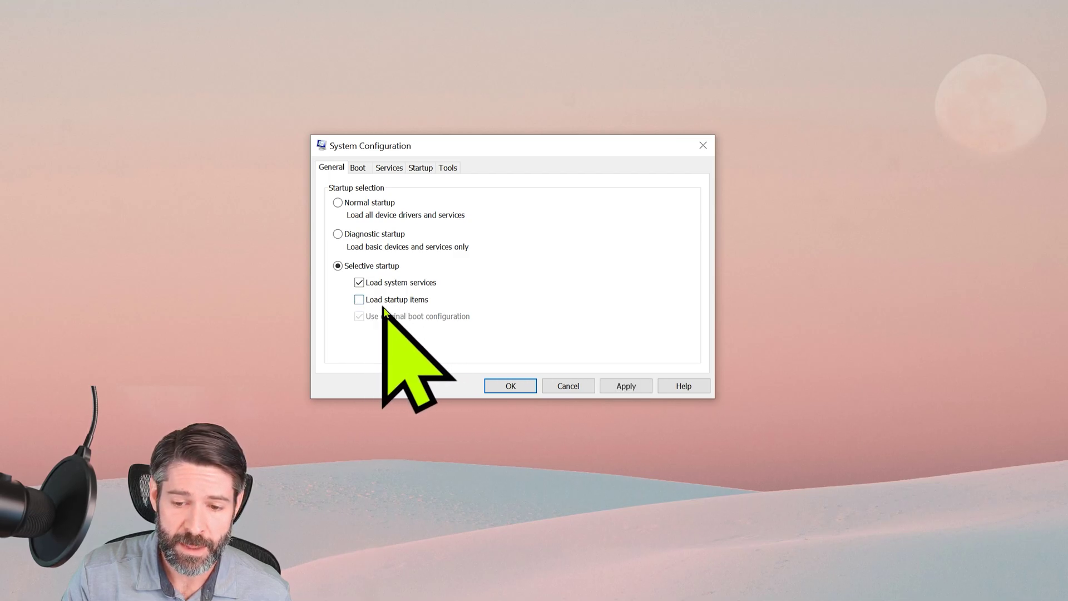
left_click(358, 168)
Hide all Microsoft services, review the remaining services, then cancel System Configuration without applying changes
left_click(388, 169)
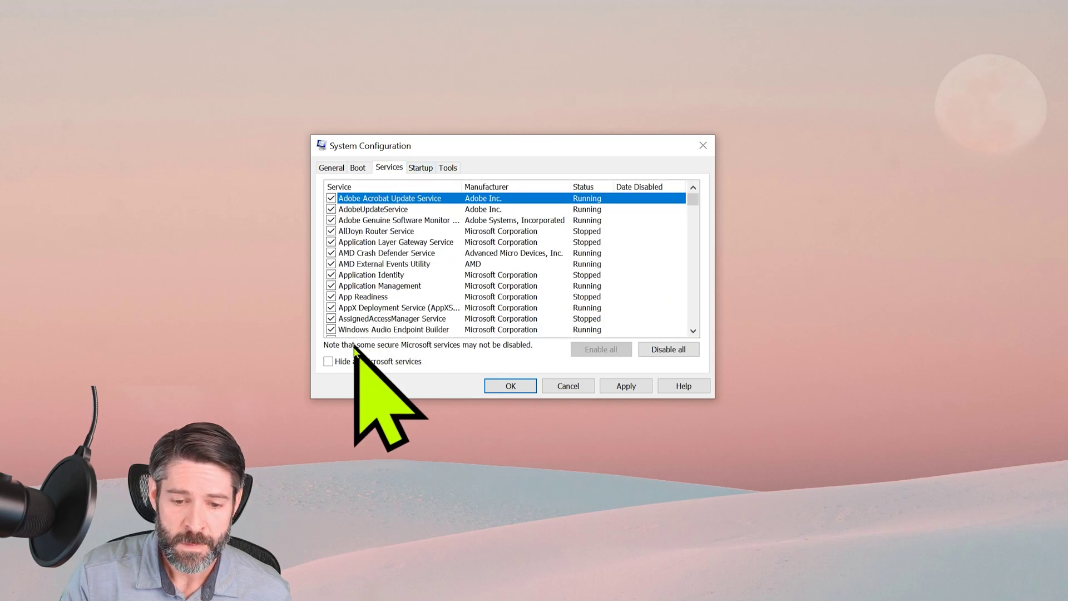
left_click(330, 362)
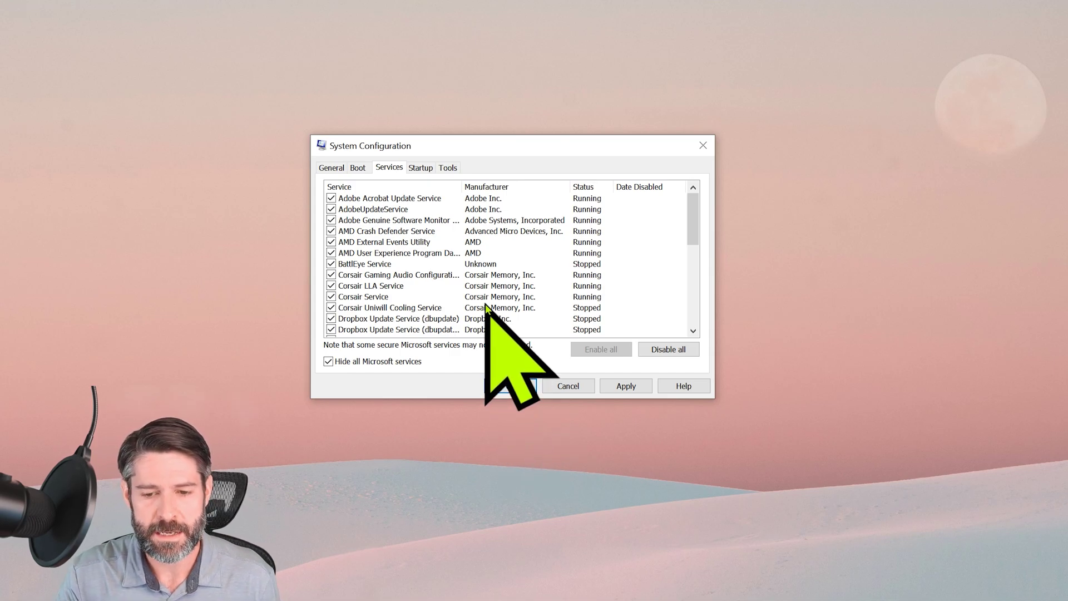
scroll(508, 300, "down", 7)
scroll(520, 320, "up", 7)
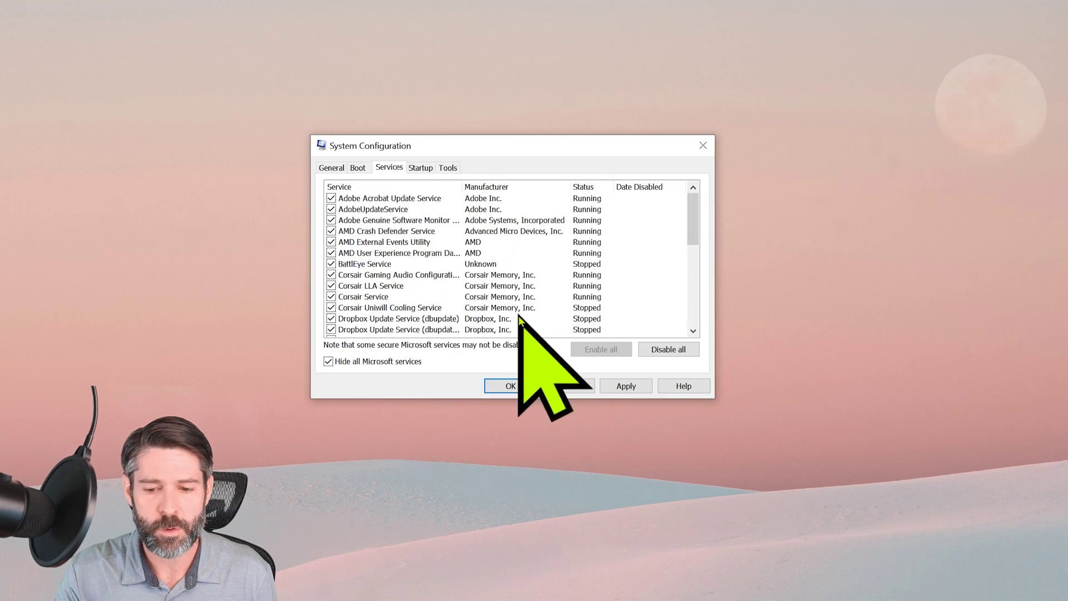
left_click(571, 389)
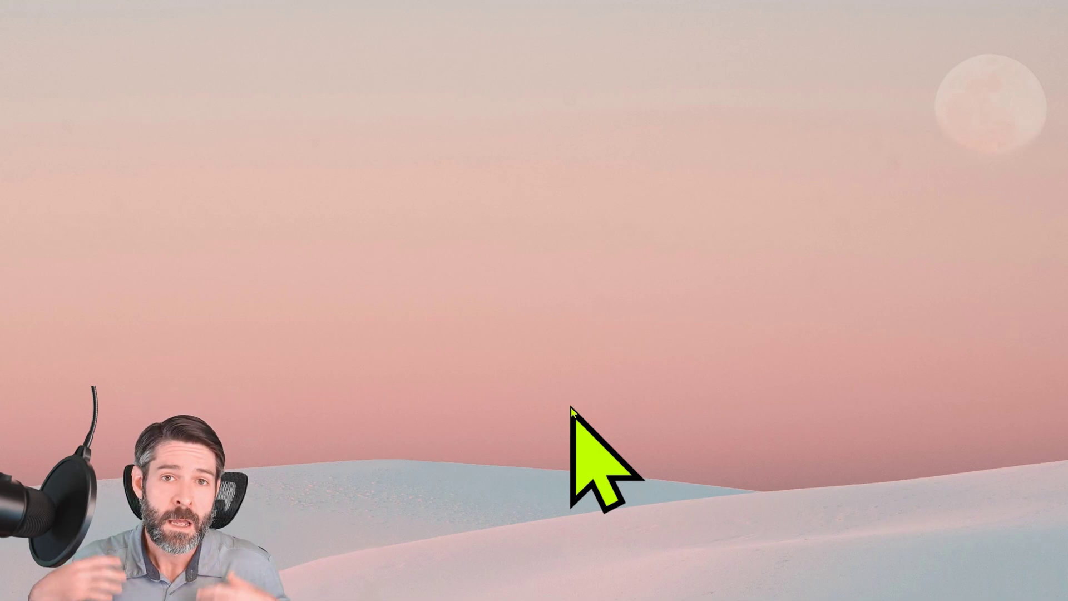